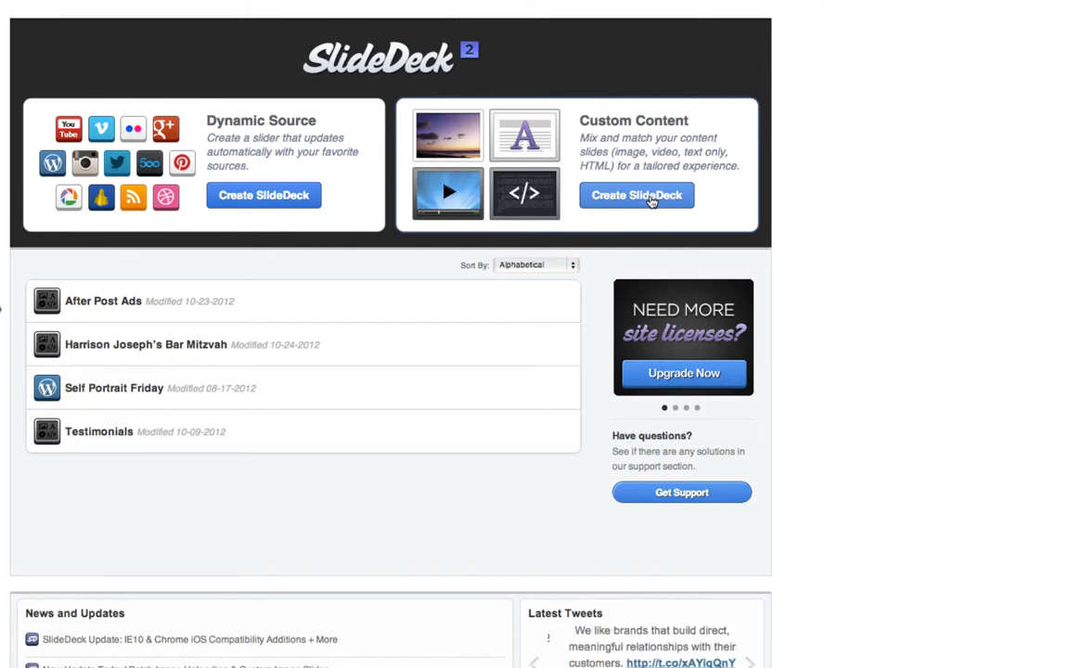
Create a new Custom Content SlideDeck titled 'Album Proofing Example'.
click(636, 194)
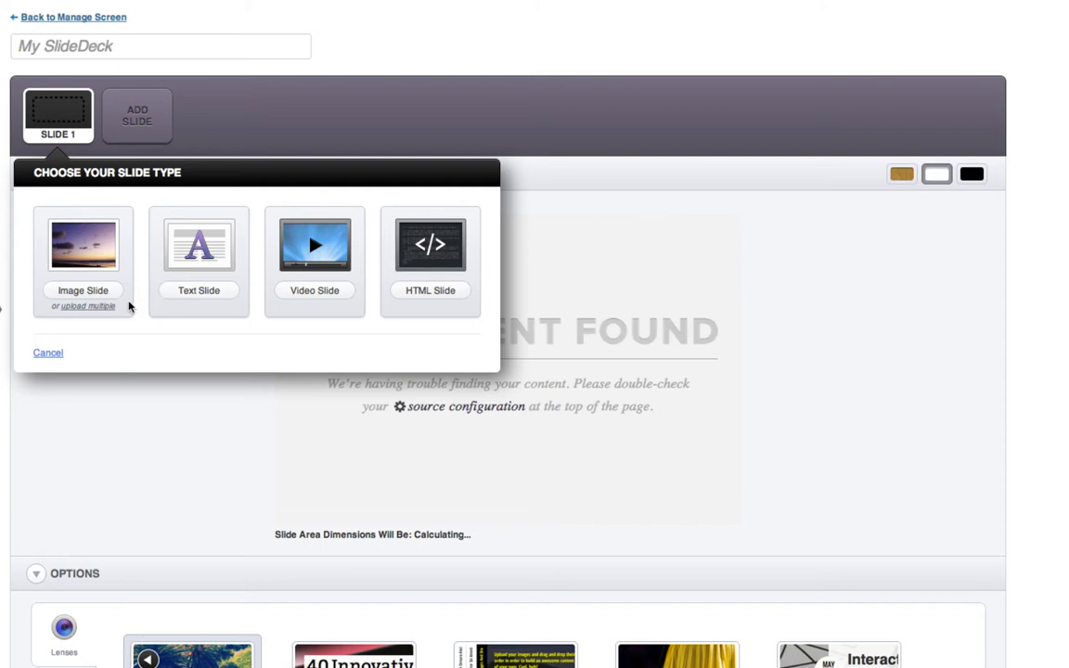
click(268, 52)
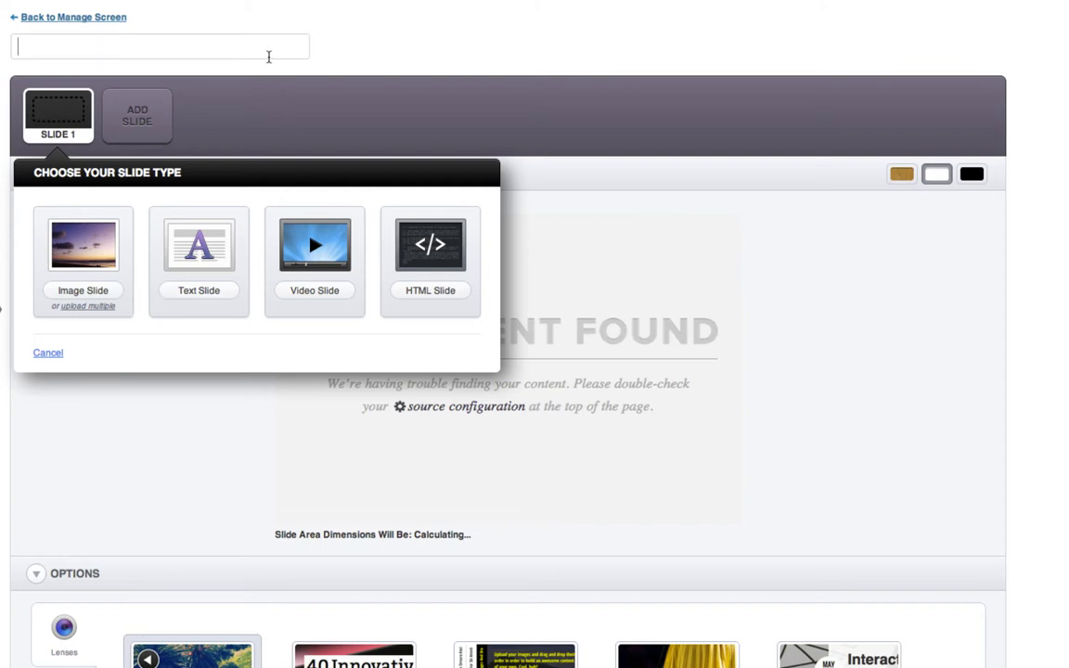
text(Album pro)
key(BackSpace)
key(BackSpace)
key(BackSpace)
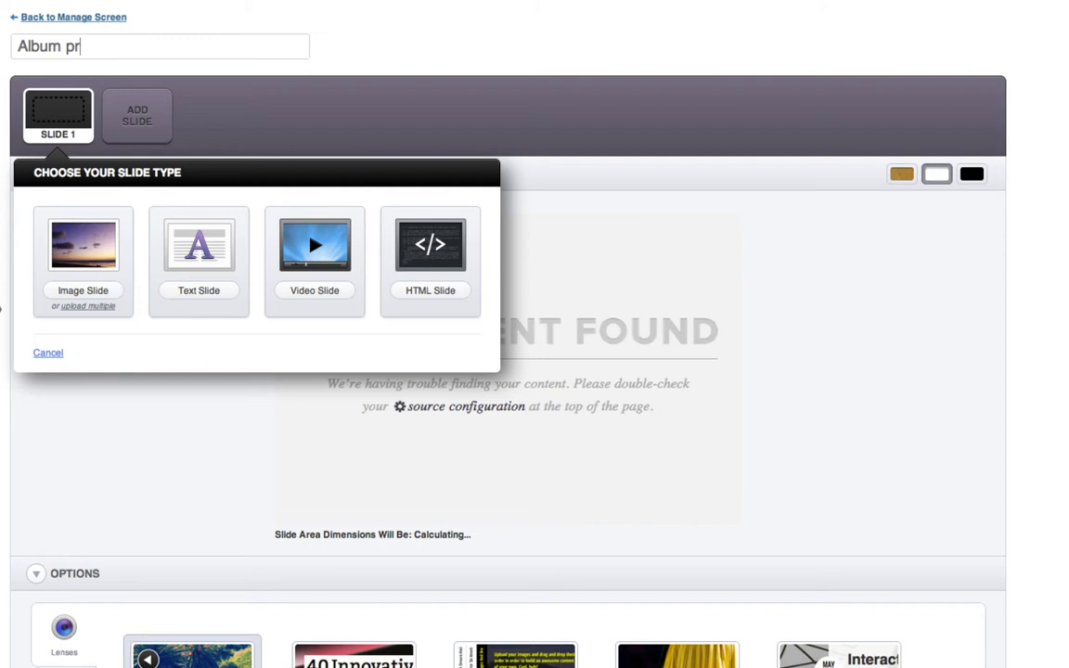
text(Proofing Example)
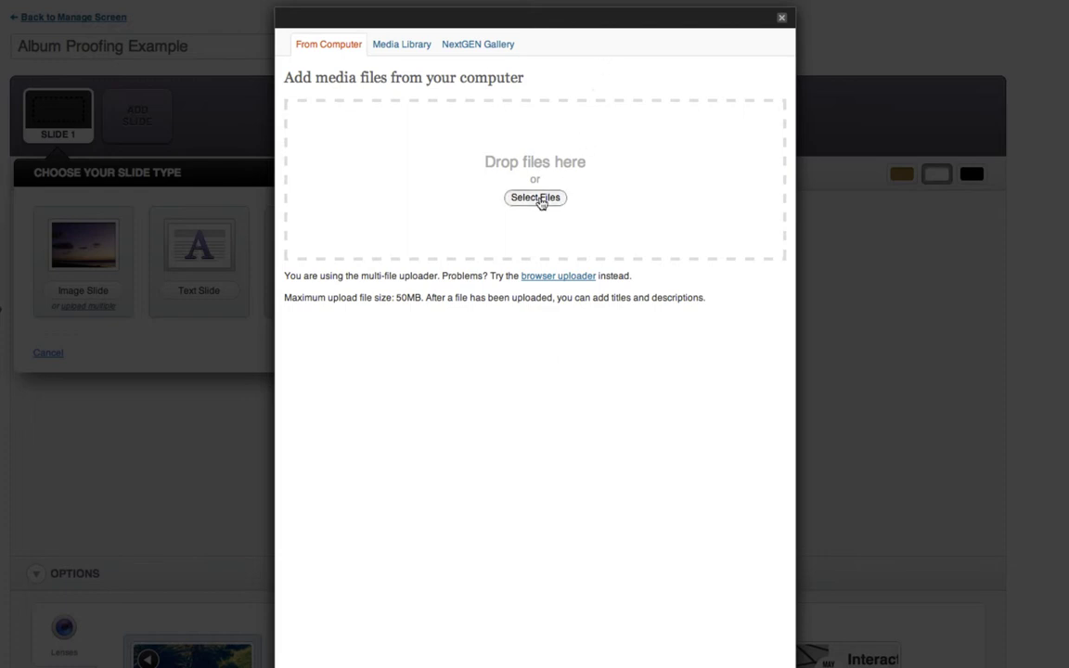
Select all seven photos in the Album proof folder and upload them.
click(536, 198)
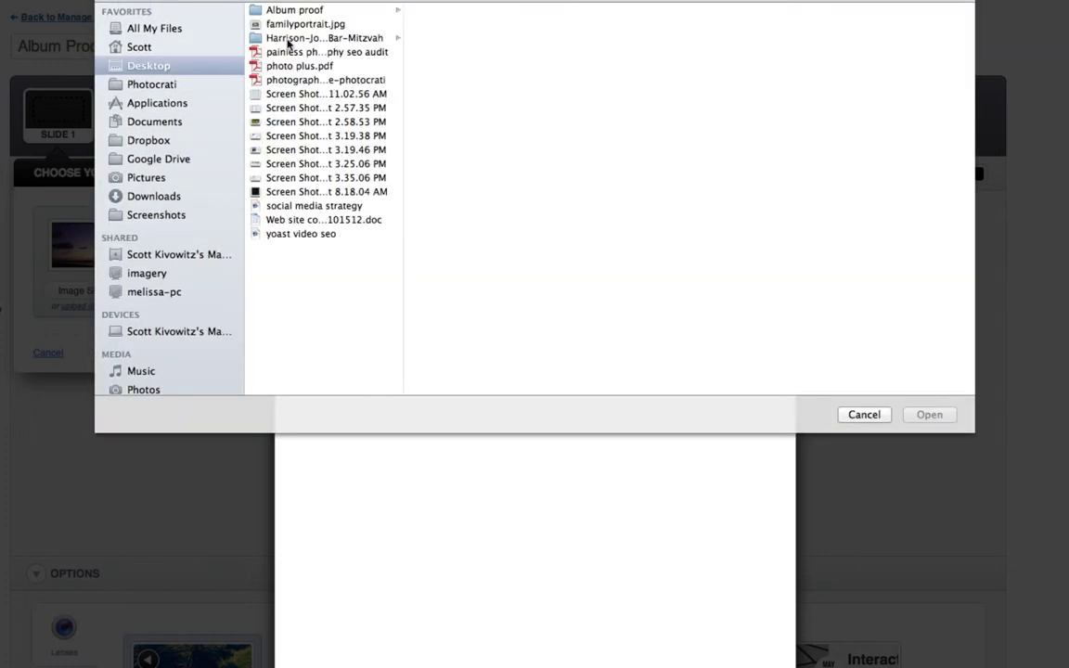
click(279, 9)
key(super+a)
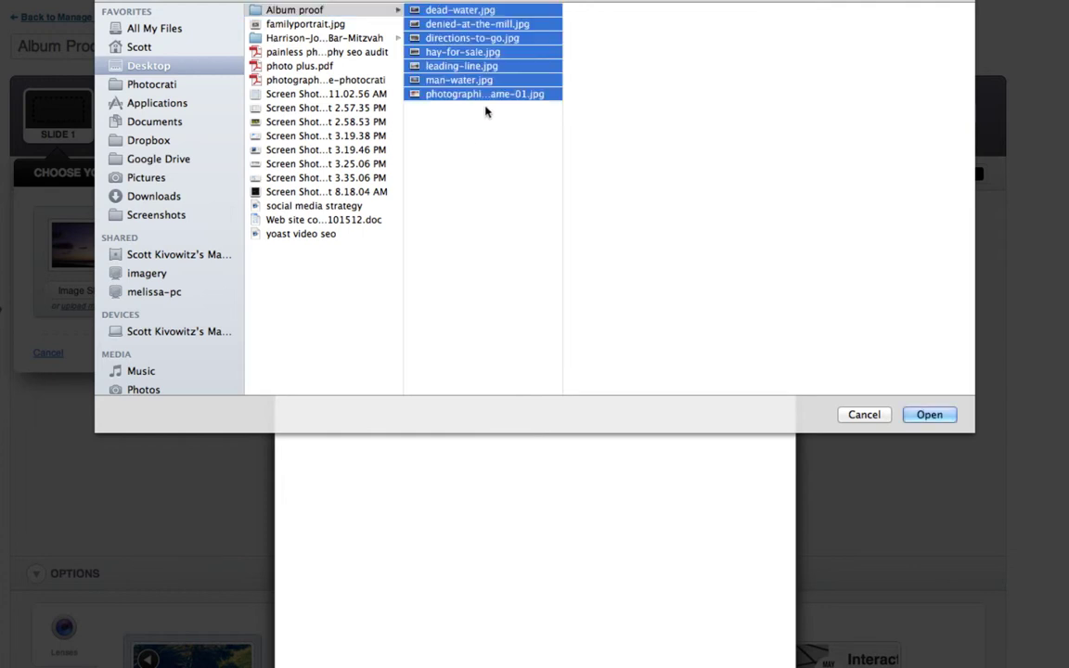
key(Return)
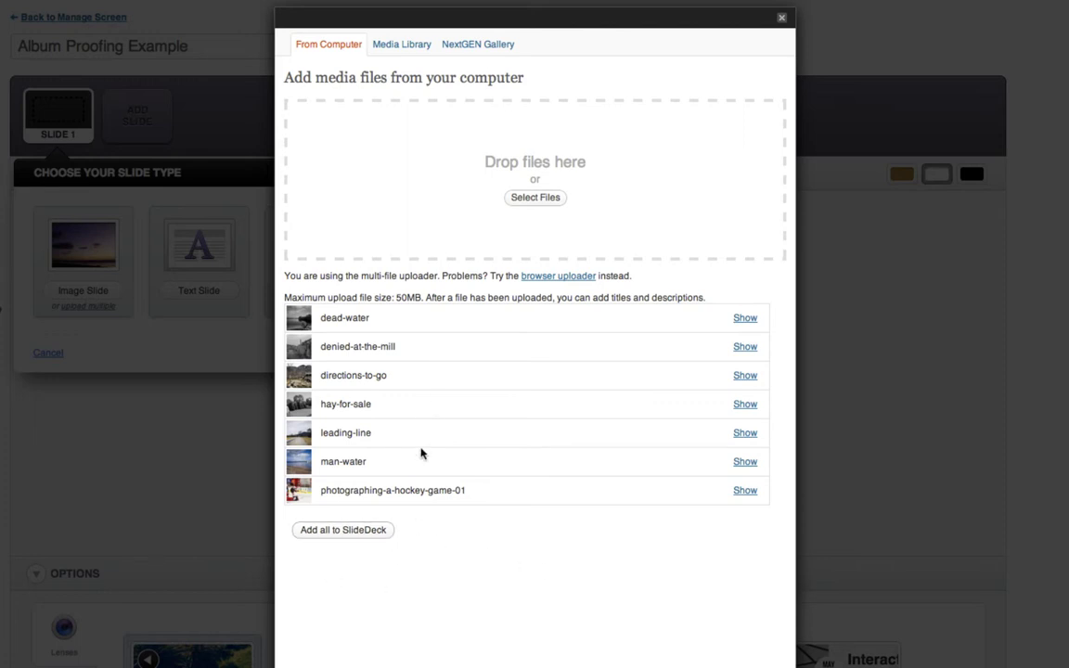
Add all seven uploaded photos as slides, then review the preview and Lenses options.
click(343, 530)
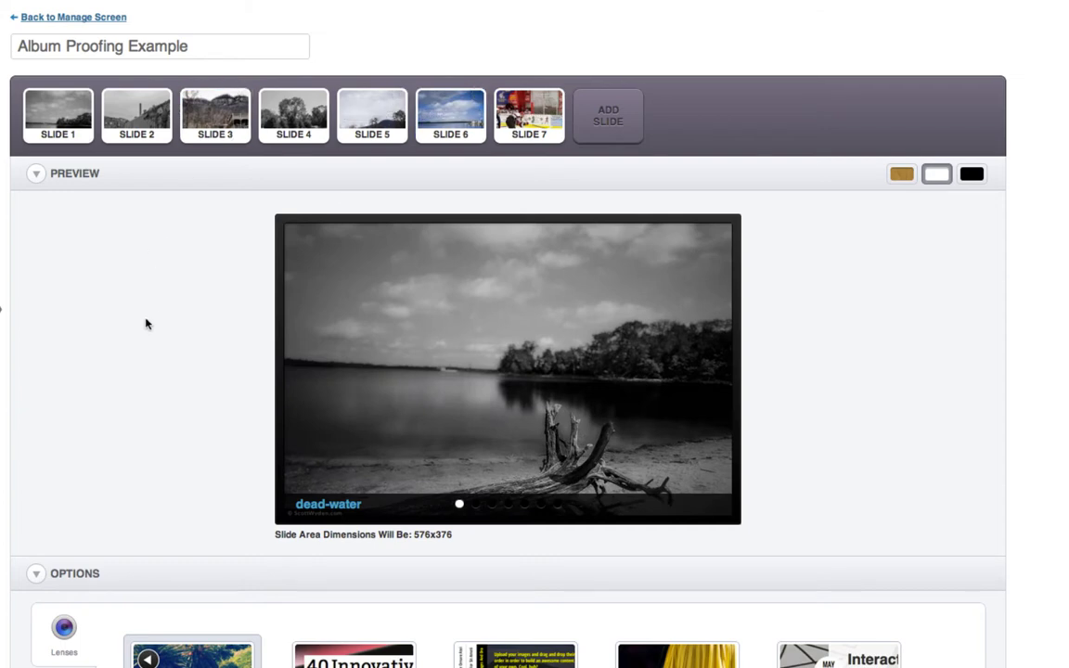
scroll(135, 297, down, 2)
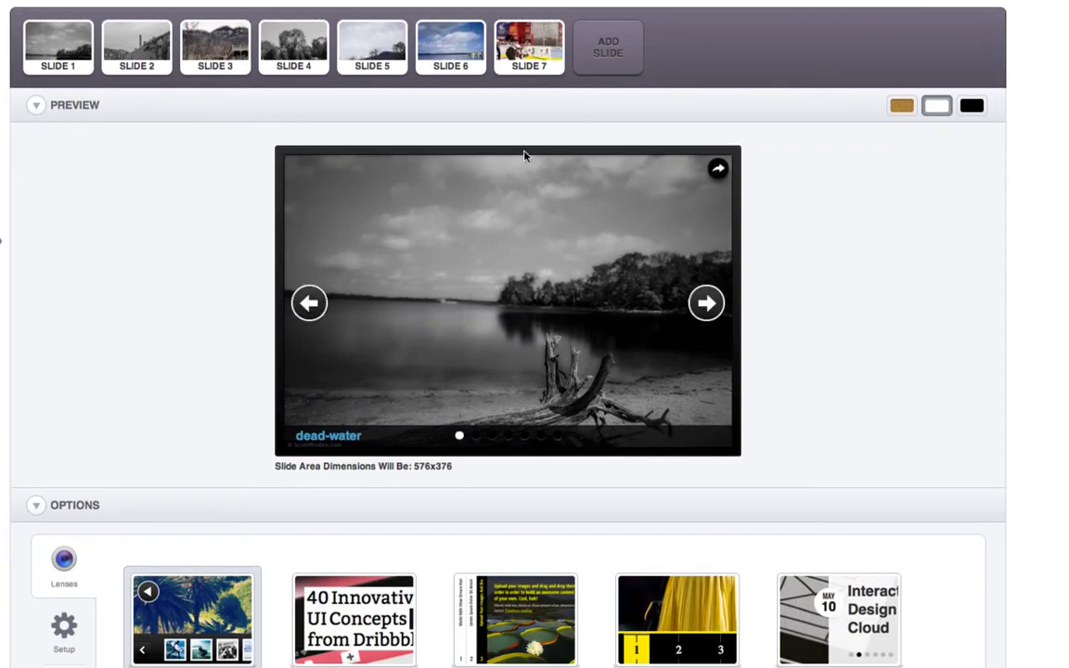
scroll(172, 399, down, 9)
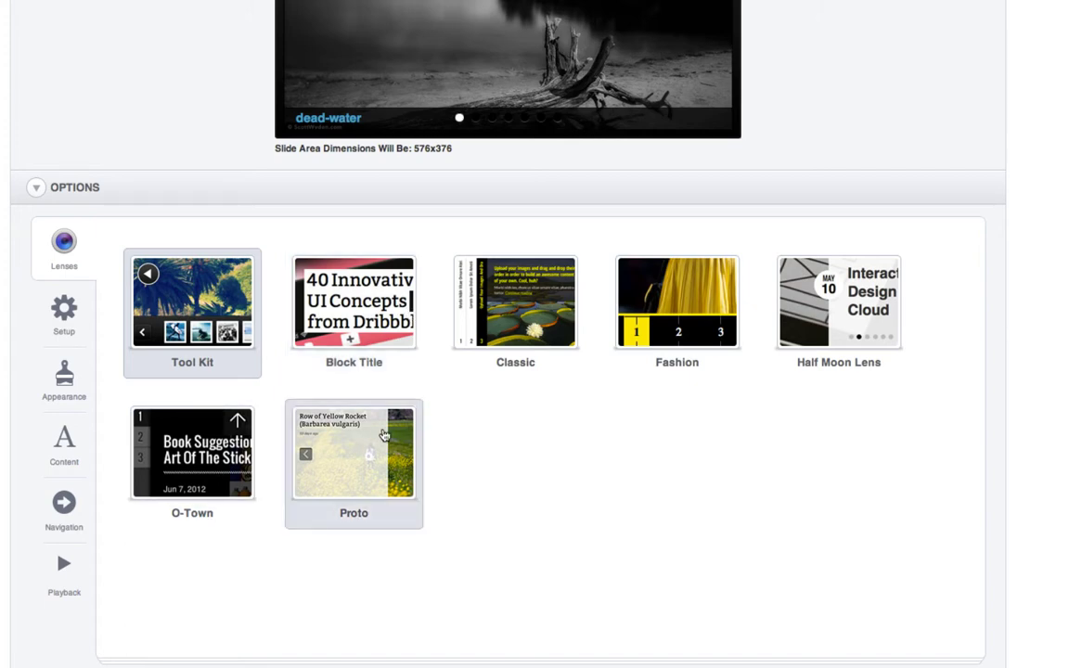
scroll(383, 436, up, 5)
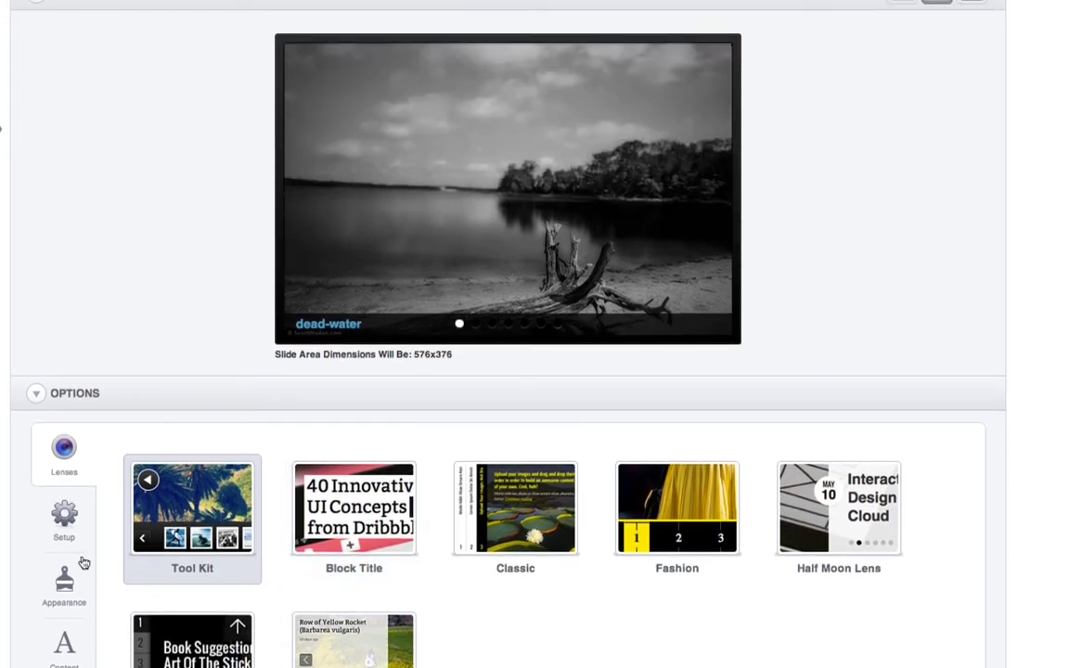
scroll(264, 468, down, 2)
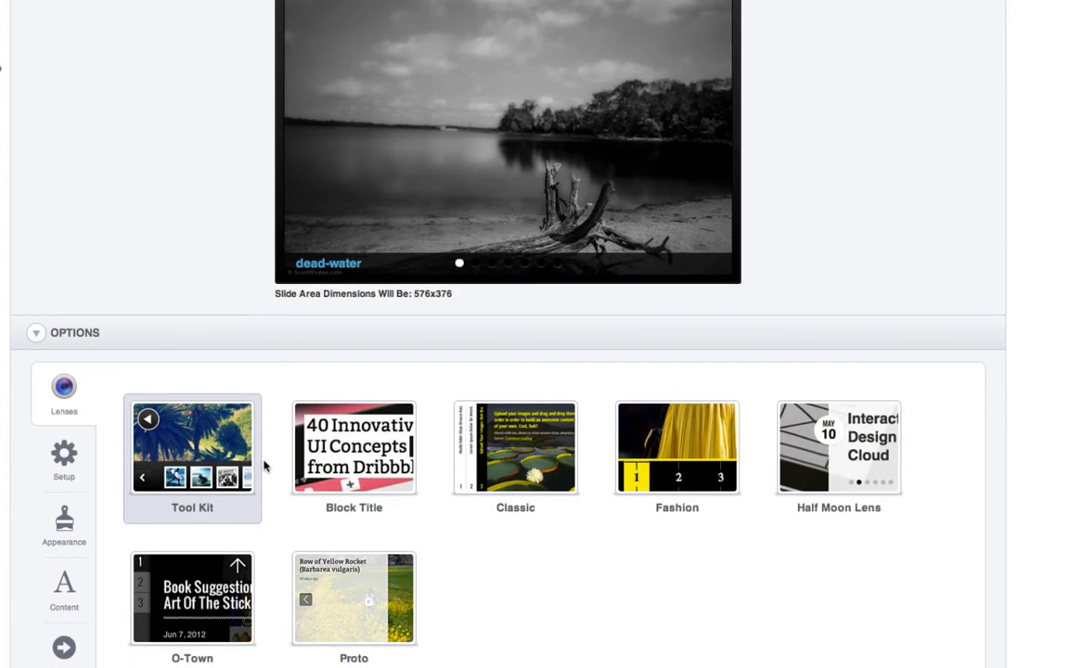
scroll(263, 341, up, 5)
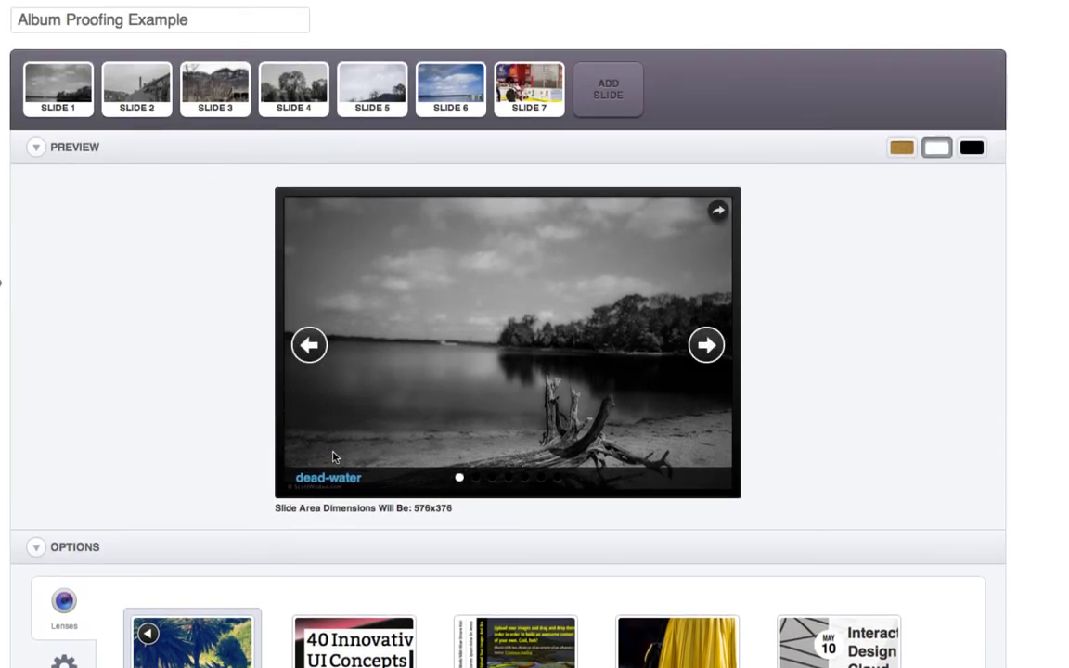
scroll(255, 565, down, 1)
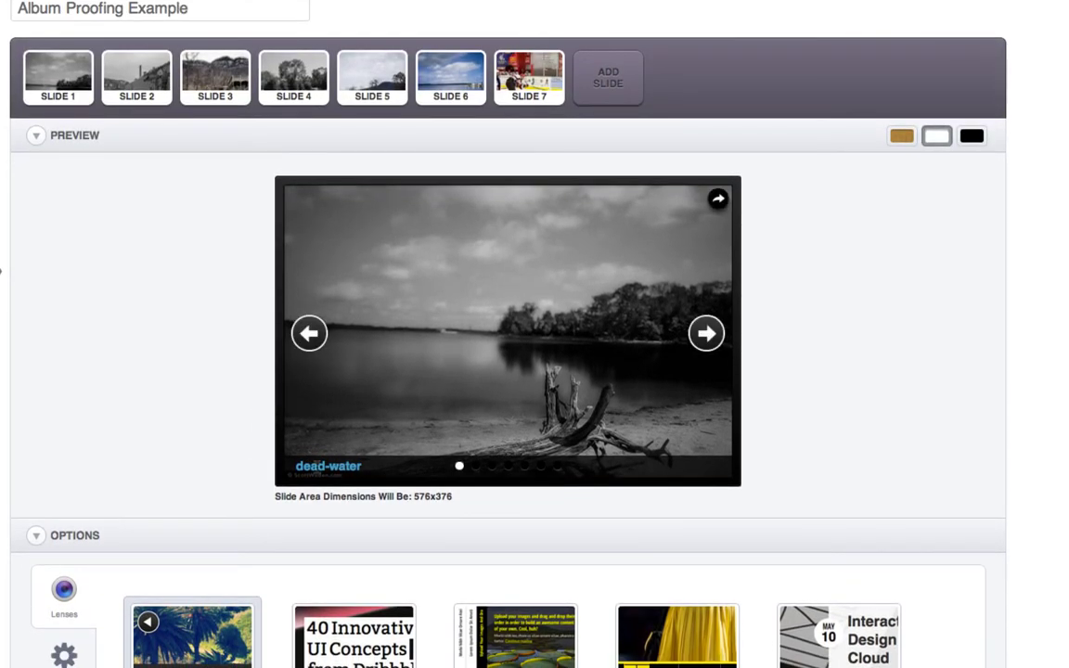
drag(369, 467, 295, 465)
click(298, 463)
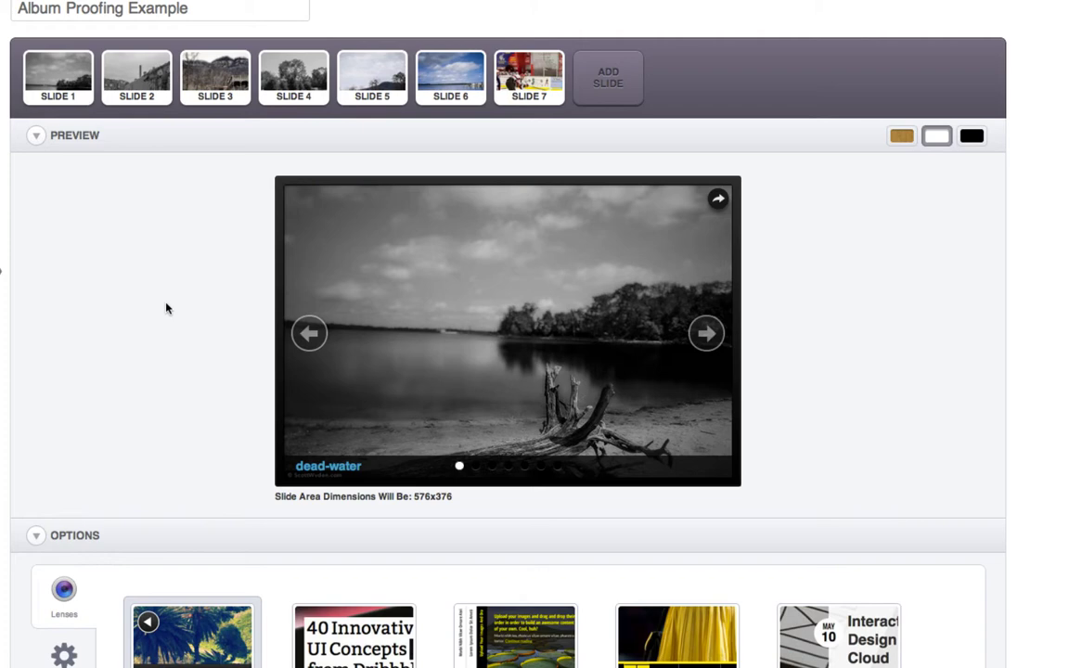
Give the dead-water slide the None layout, keeping Scale Proportionally and Crop, and apply.
click(63, 81)
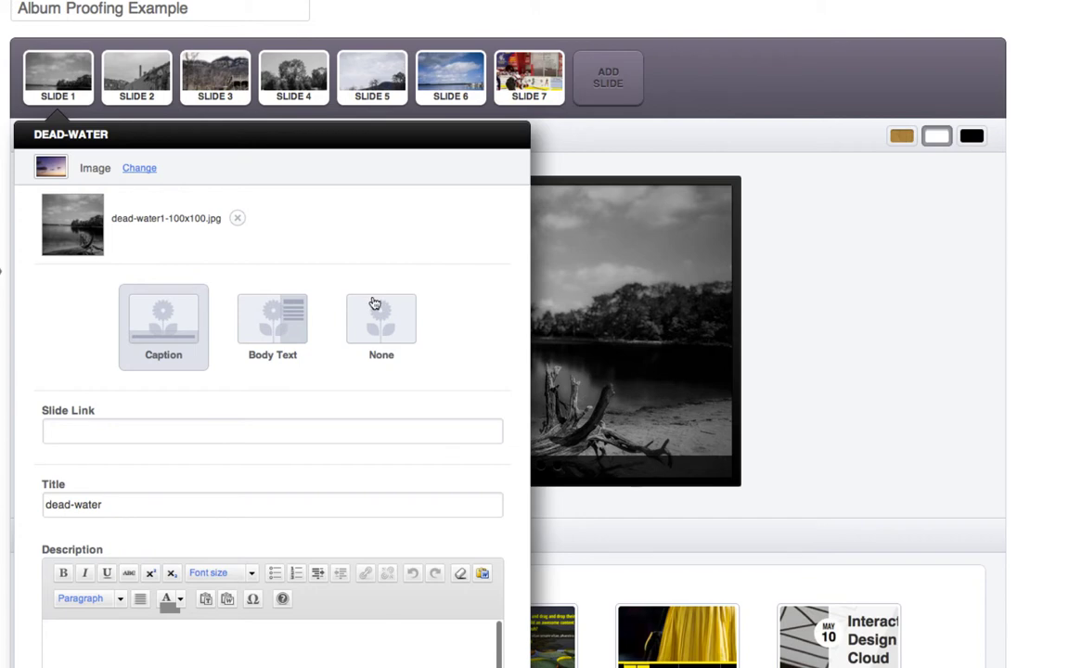
click(374, 305)
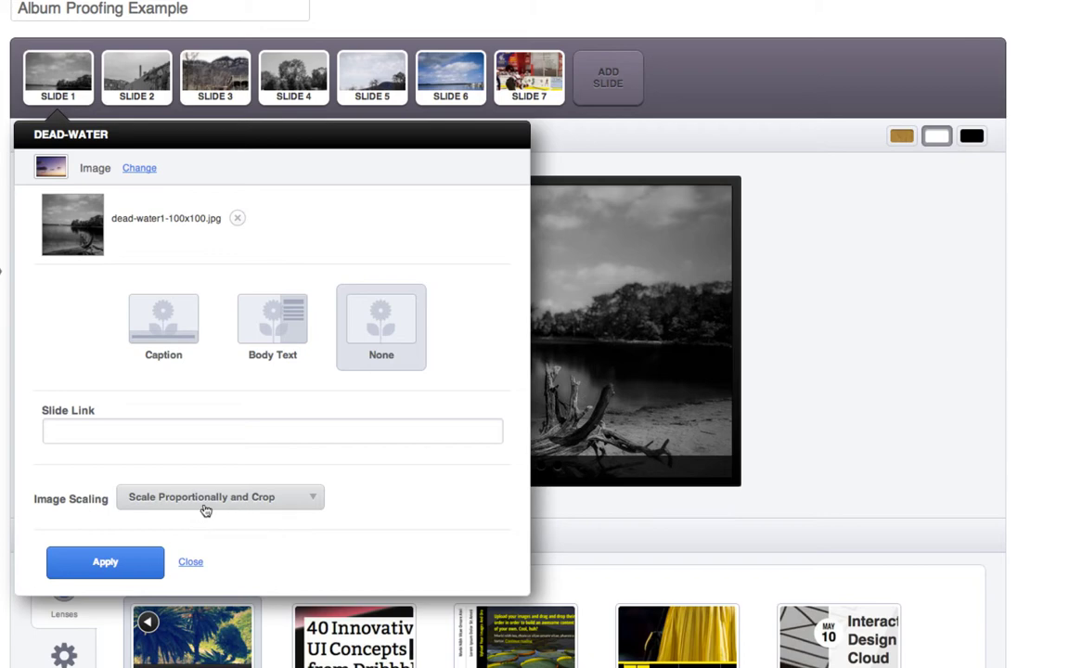
click(205, 510)
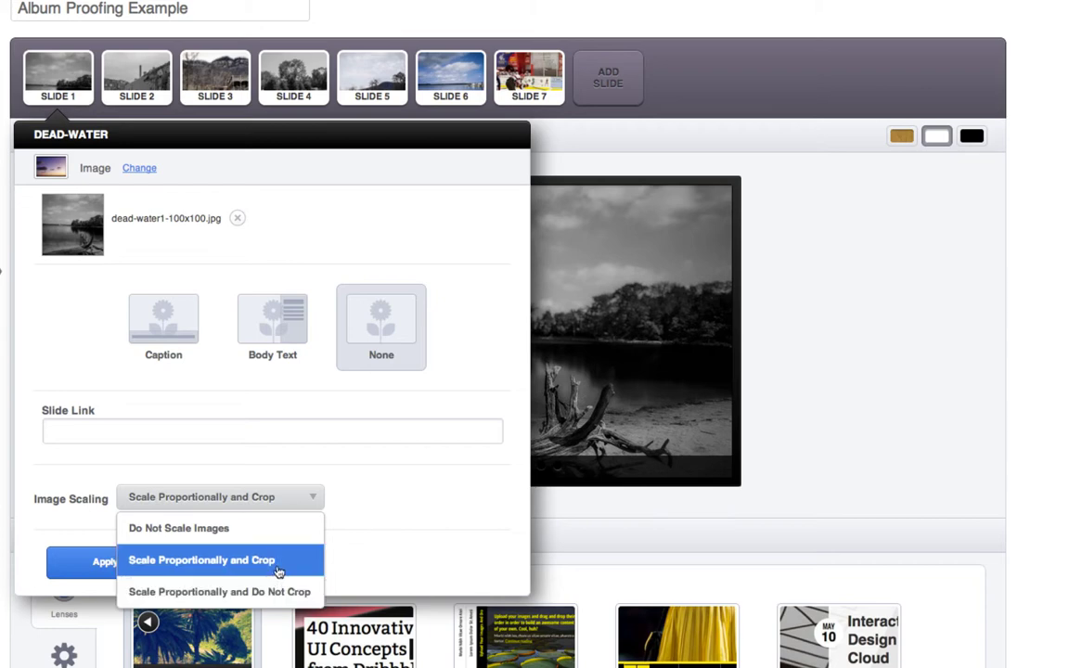
click(186, 562)
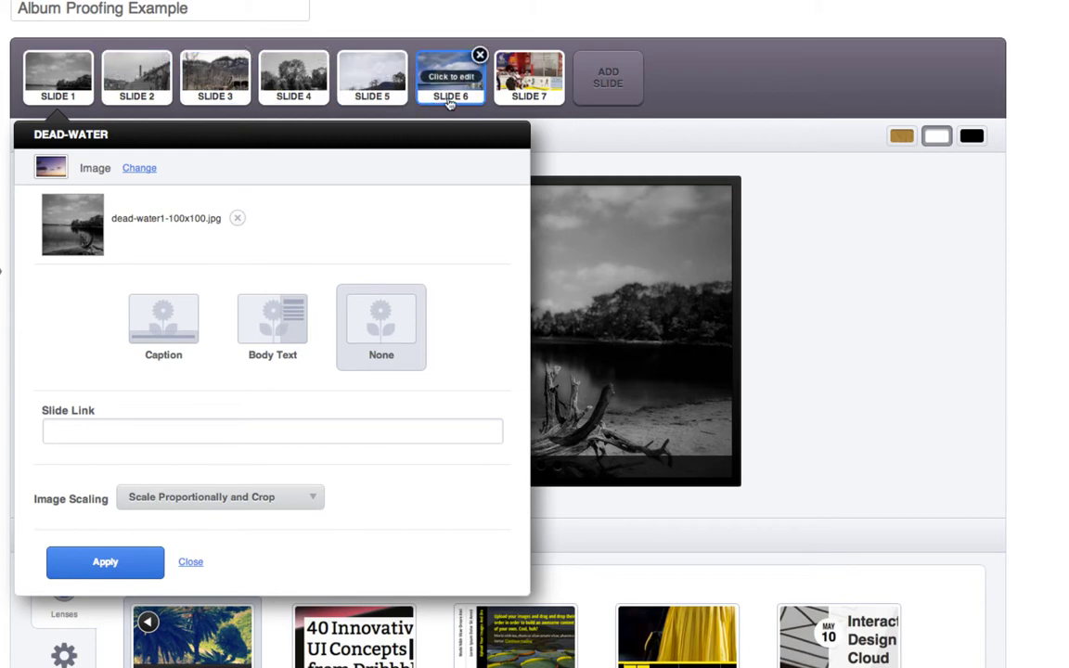
click(692, 129)
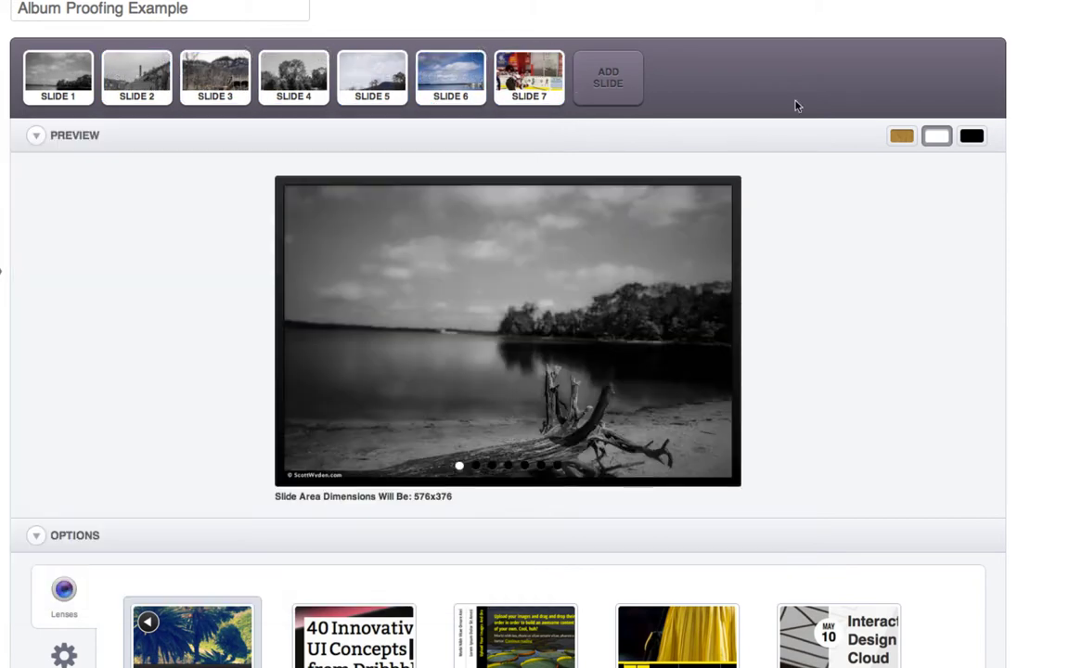
Give the denied-at-the-mill slide the None layout and apply it.
click(140, 78)
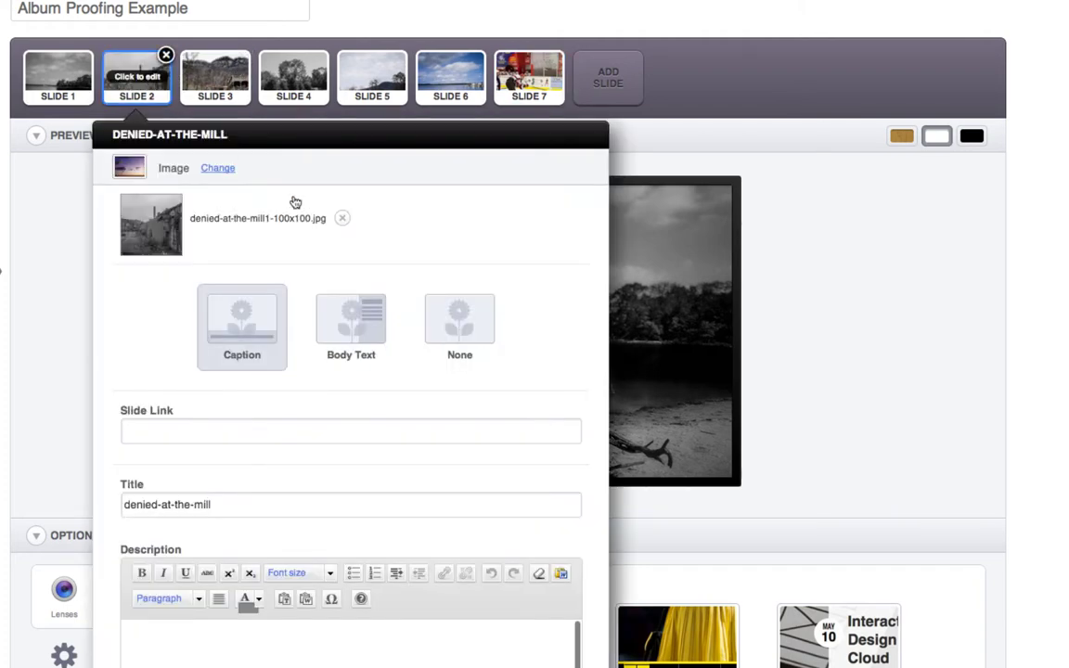
click(459, 316)
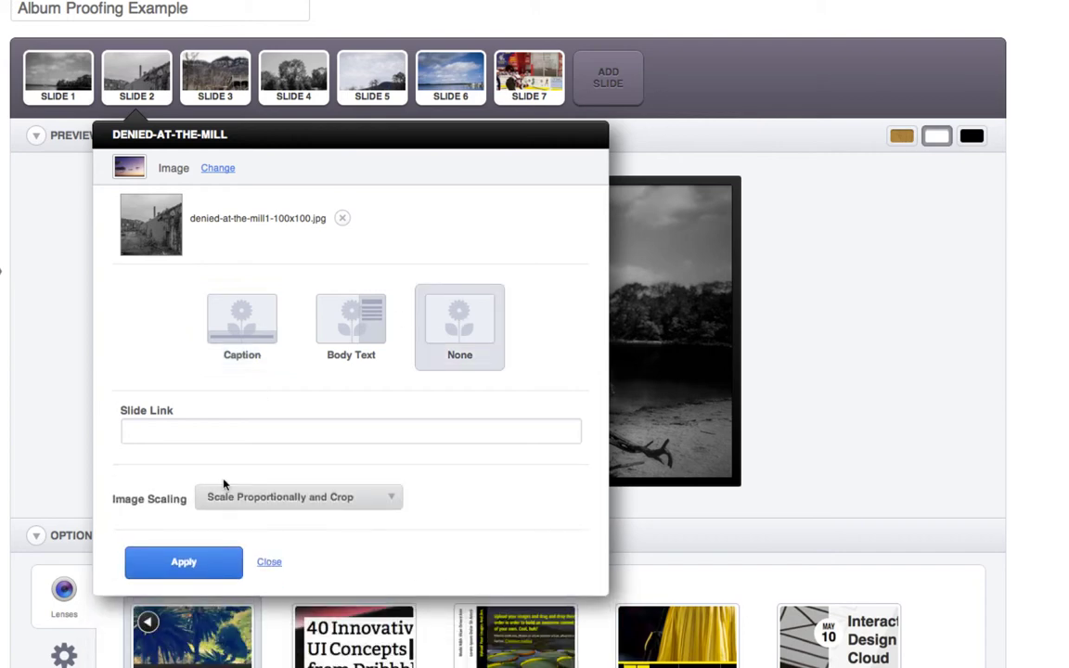
click(211, 563)
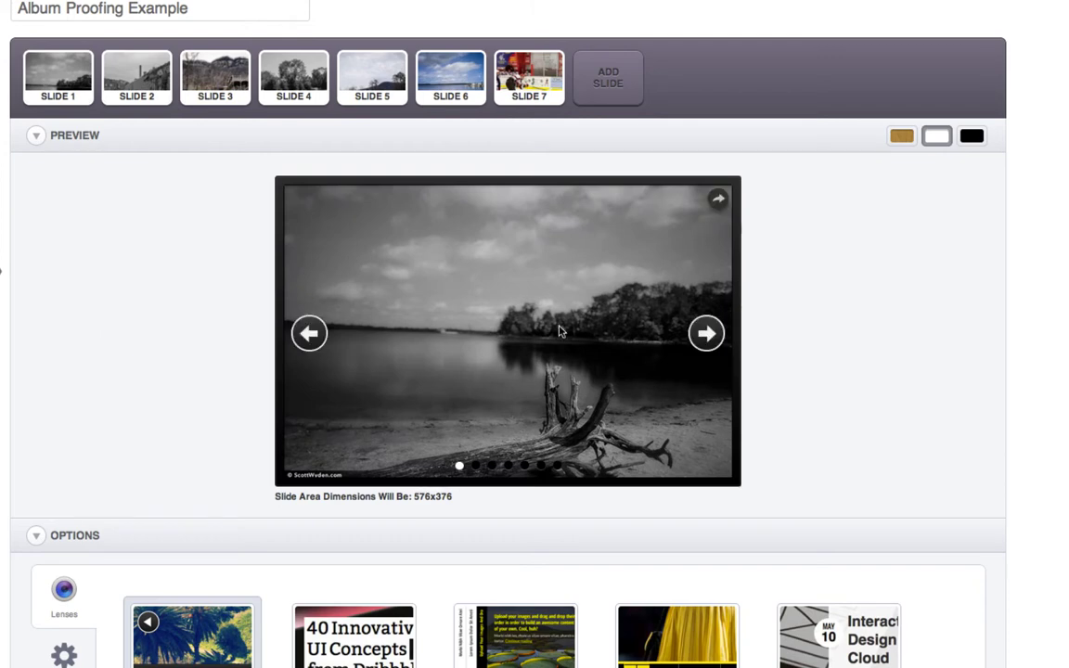
Advance the preview through the next four slides.
click(705, 334)
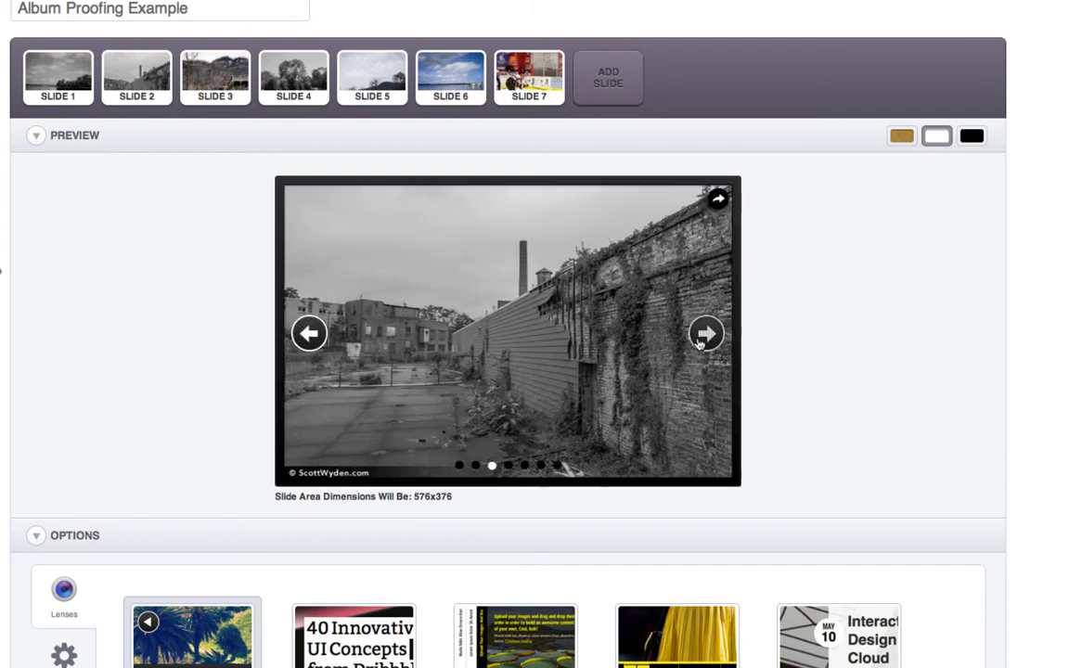
click(705, 334)
click(706, 334)
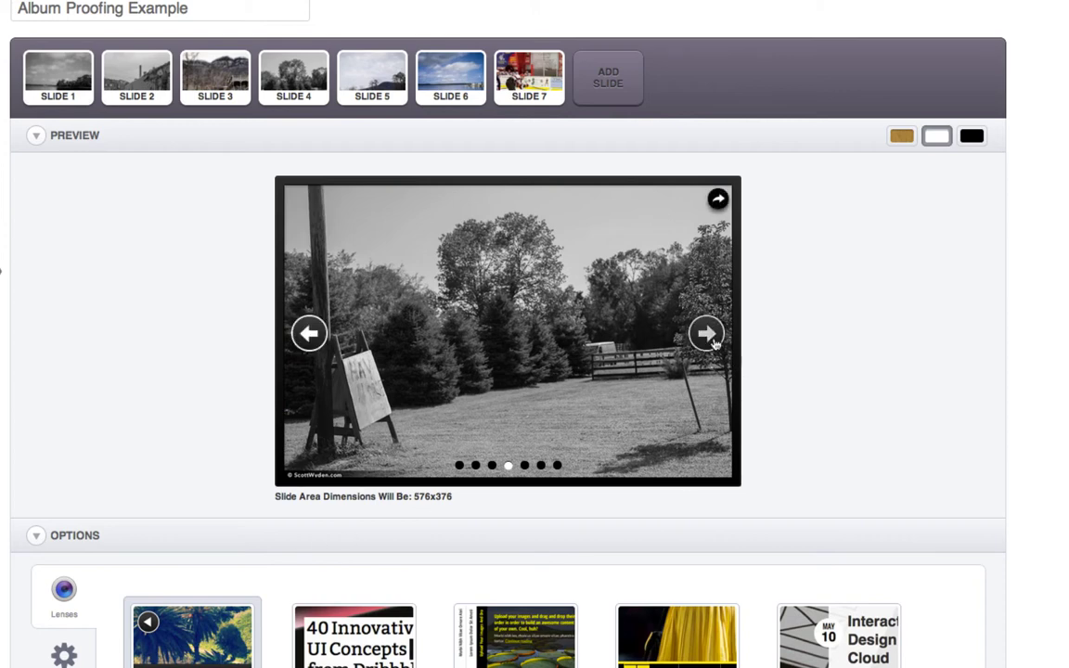
click(705, 334)
scroll(842, 355, down, 10)
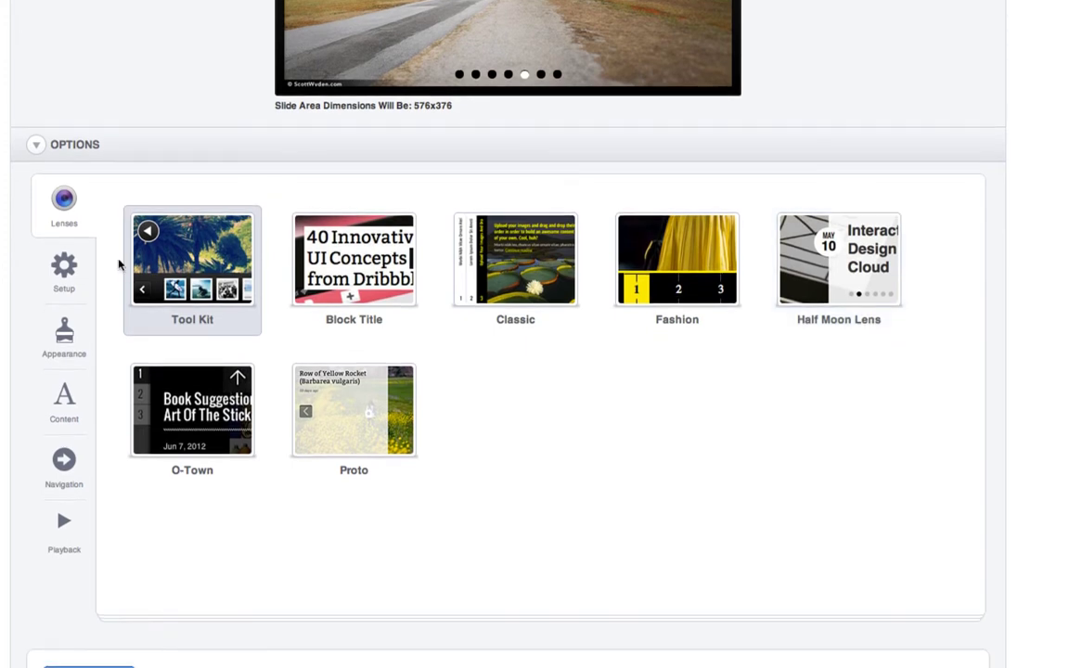
In Setup, set the slider size to Custom with width and height of 800 px.
click(69, 269)
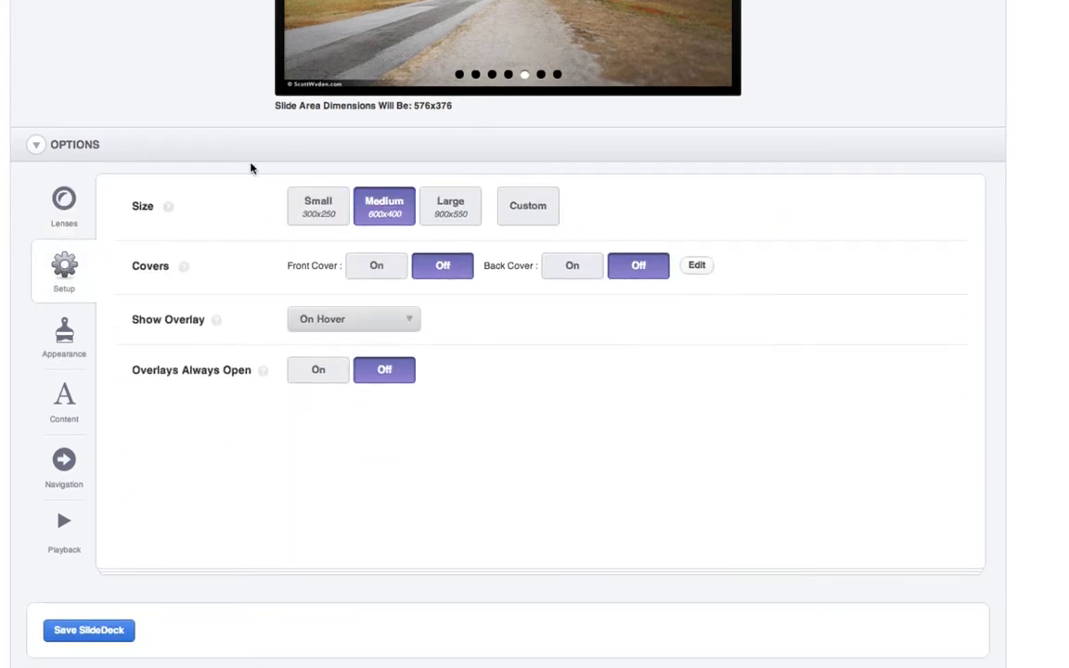
scroll(251, 167, up, 3)
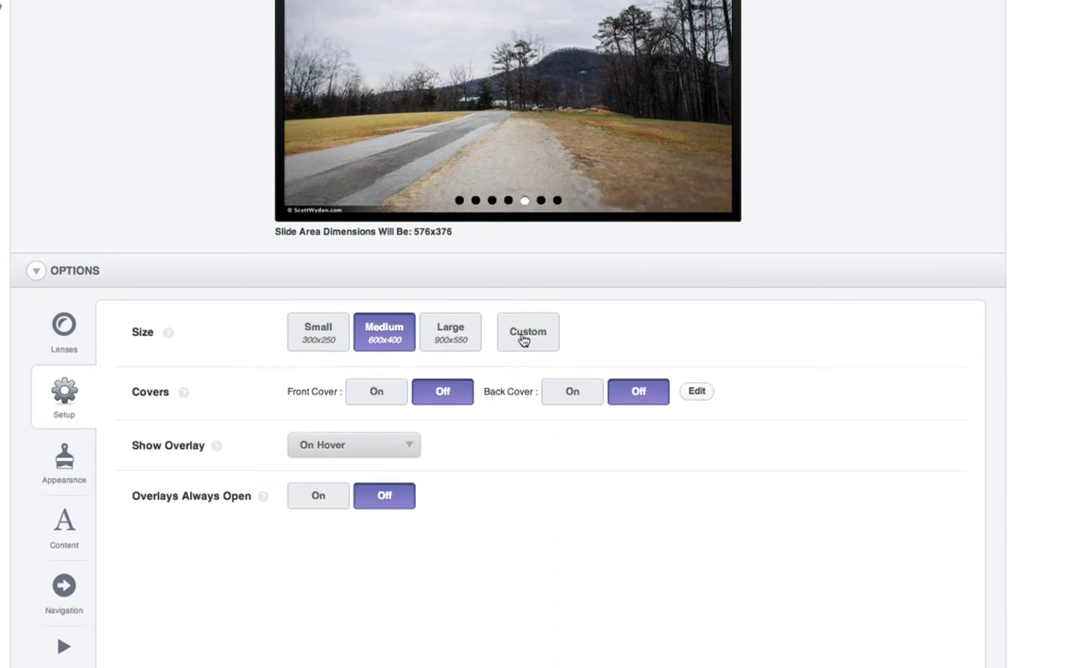
click(523, 339)
double_click(328, 374)
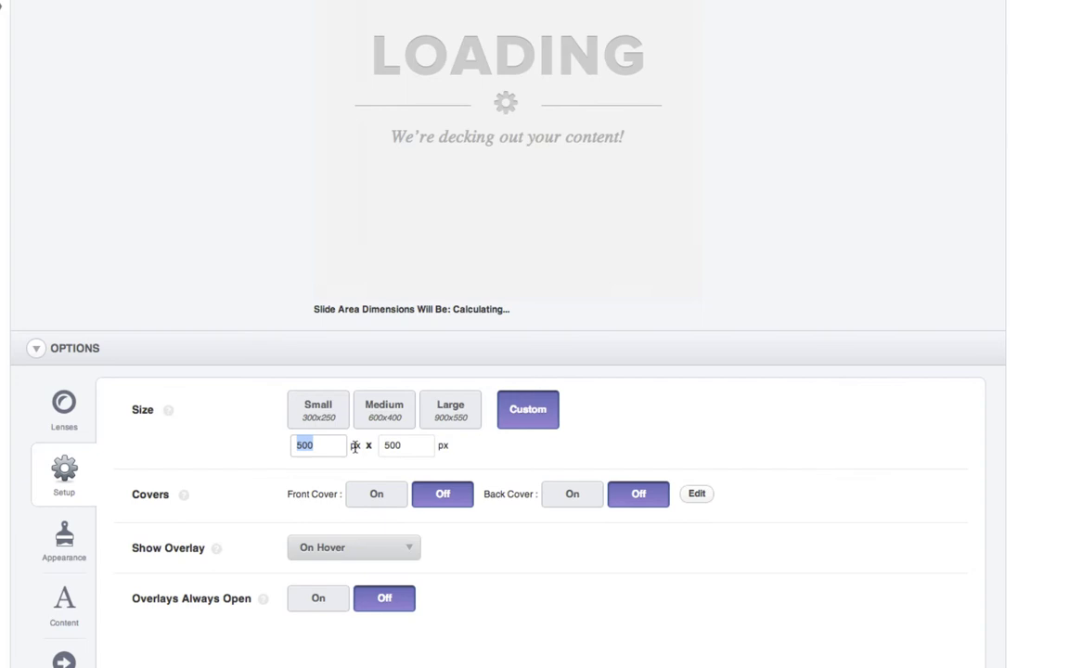
click(406, 444)
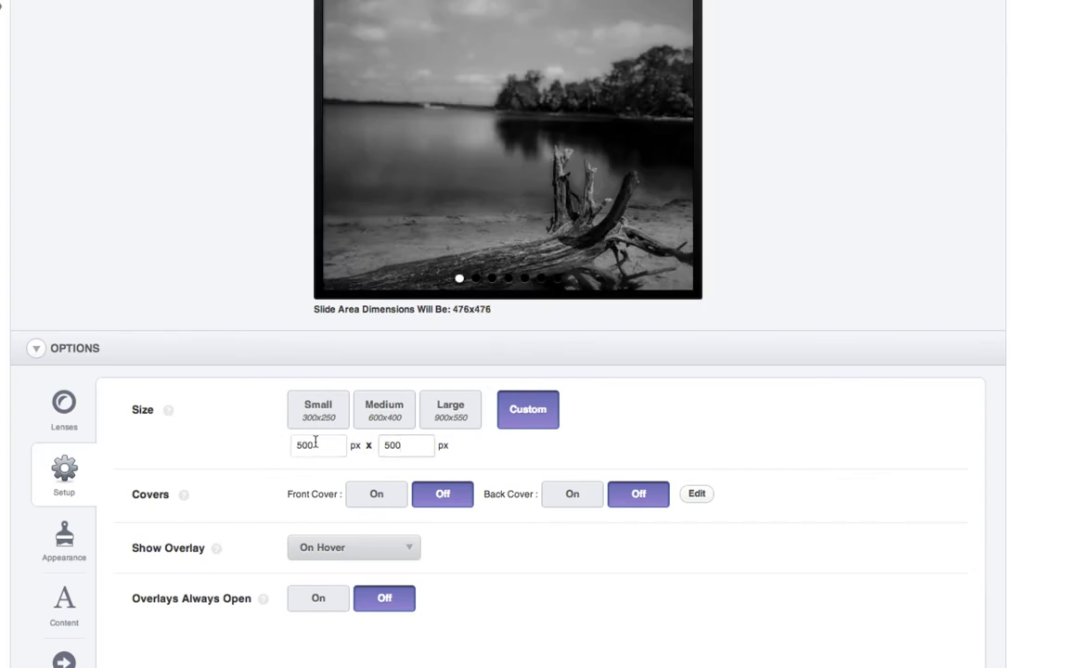
double_click(315, 442)
text(800)
key(Tab)
text(80)
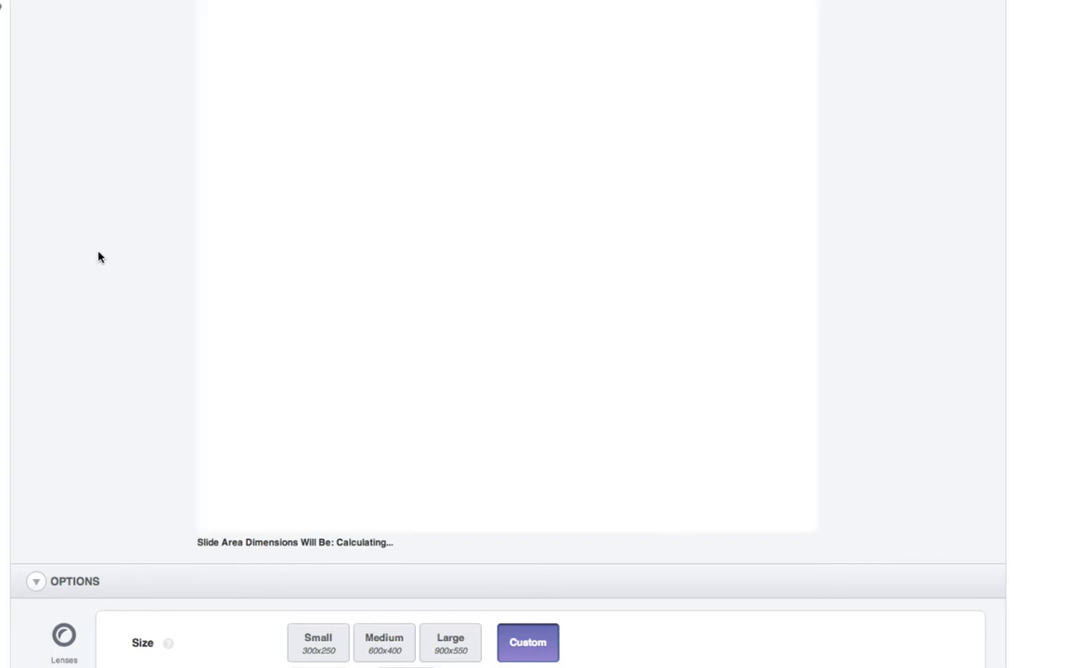
Set Show Overlay to Never.
scroll(99, 257, down, 2)
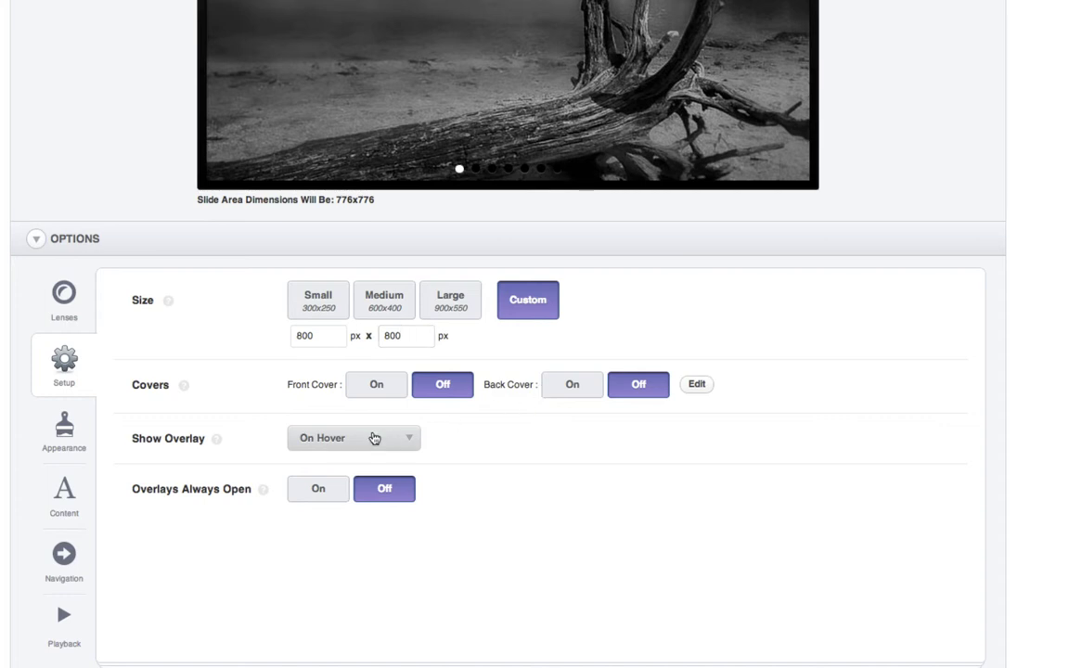
click(374, 438)
click(353, 529)
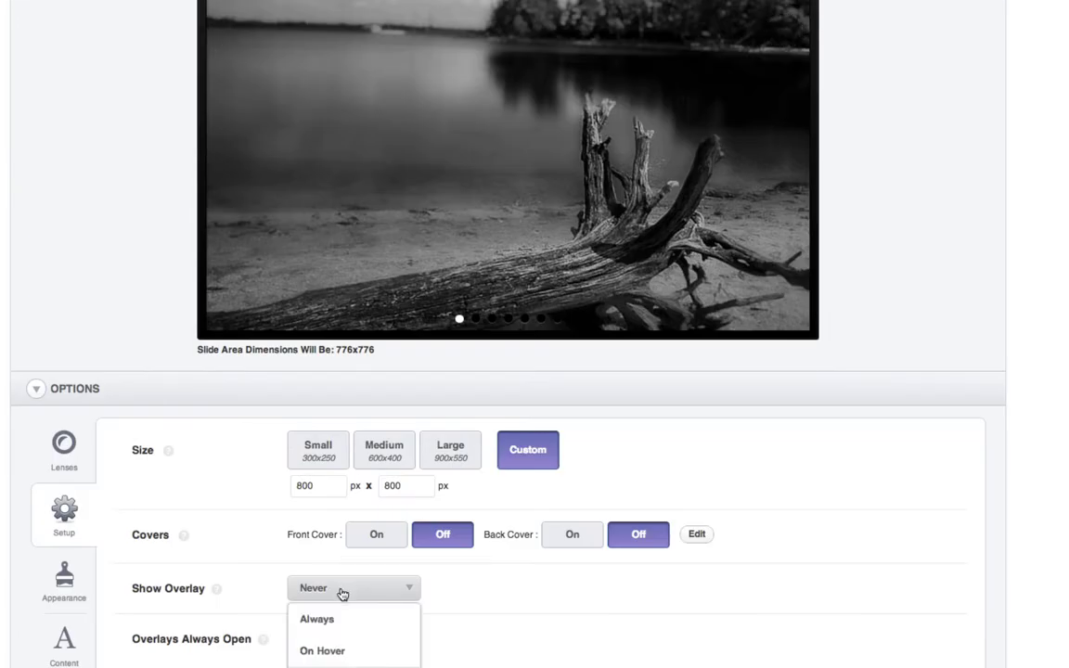
Set Show Overlay back to On Hover.
click(346, 644)
scroll(479, 394, up, 15)
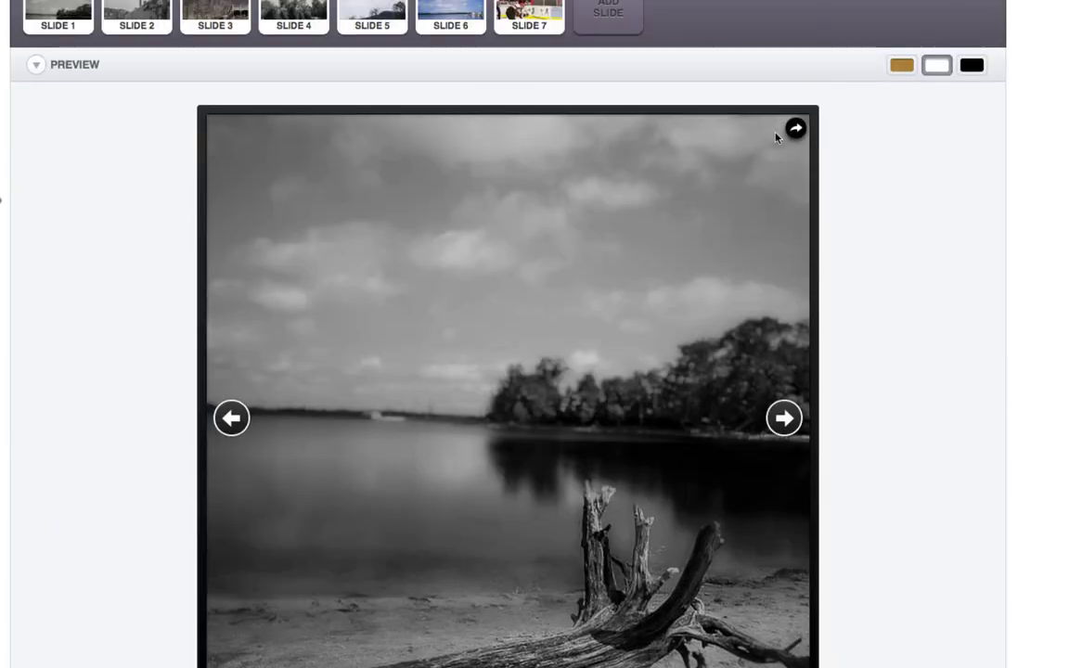
mouse_move(793, 131)
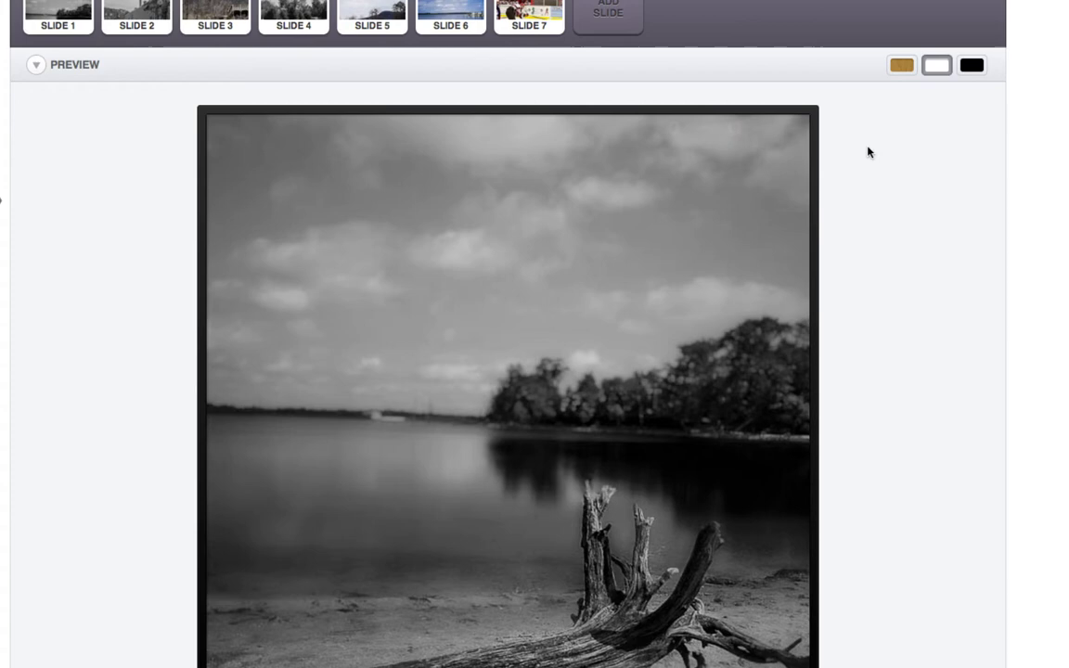
scroll(873, 174, down, 1)
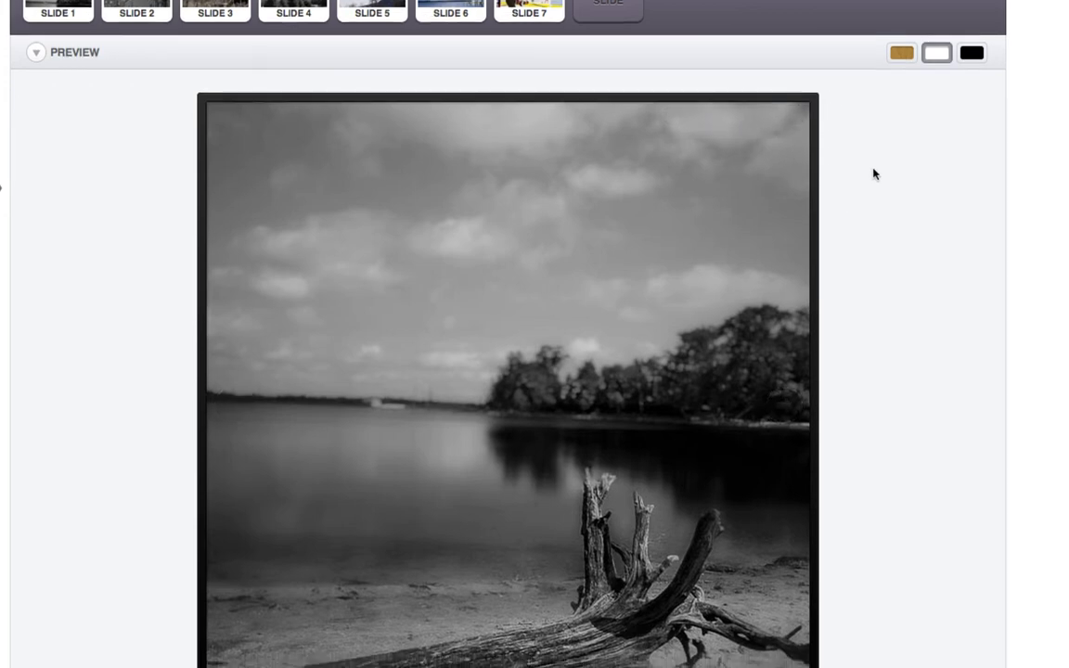
scroll(873, 173, down, 3)
scroll(873, 174, up, 2)
scroll(902, 269, down, 10)
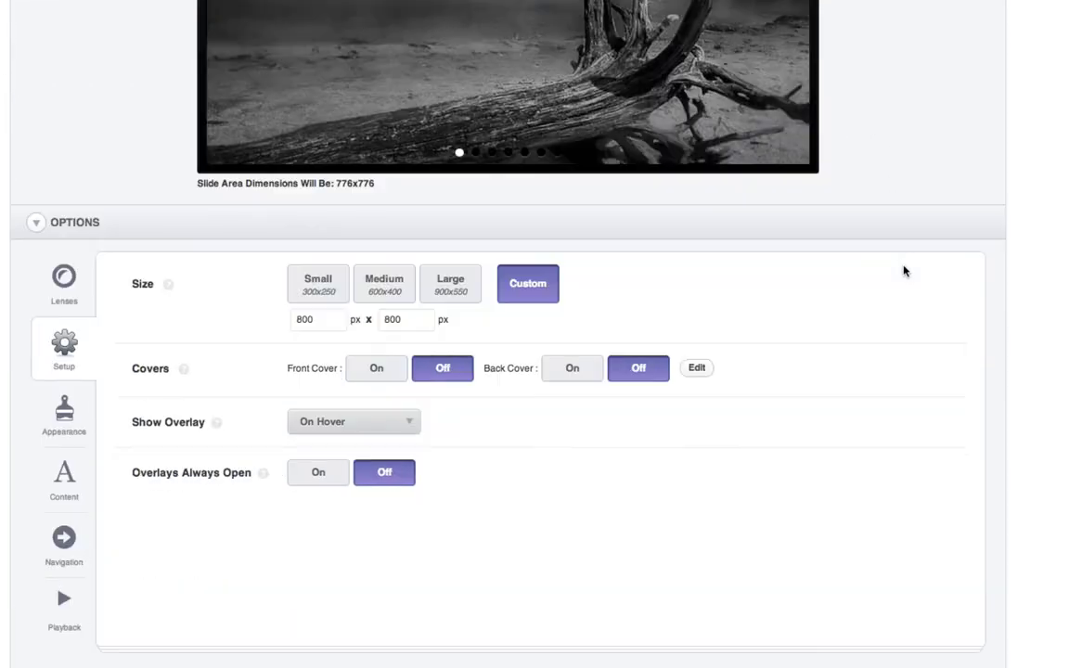
click(322, 429)
click(341, 487)
Turn Front Cover on and check the My SlideDeck cover in the preview.
scroll(801, 329, up, 5)
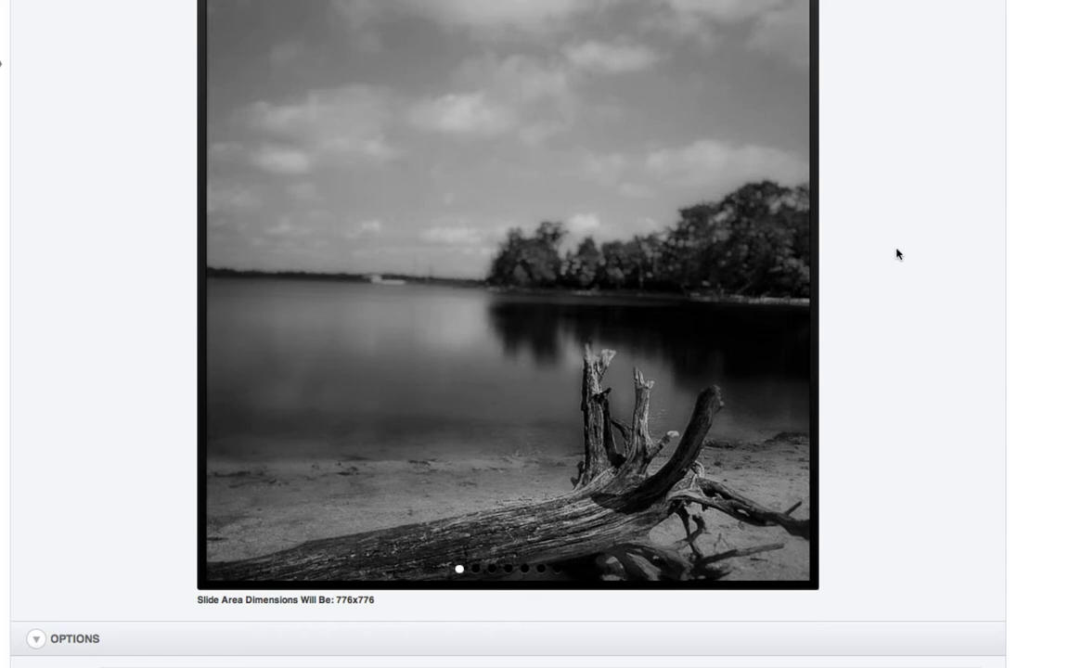
scroll(897, 253, down, 5)
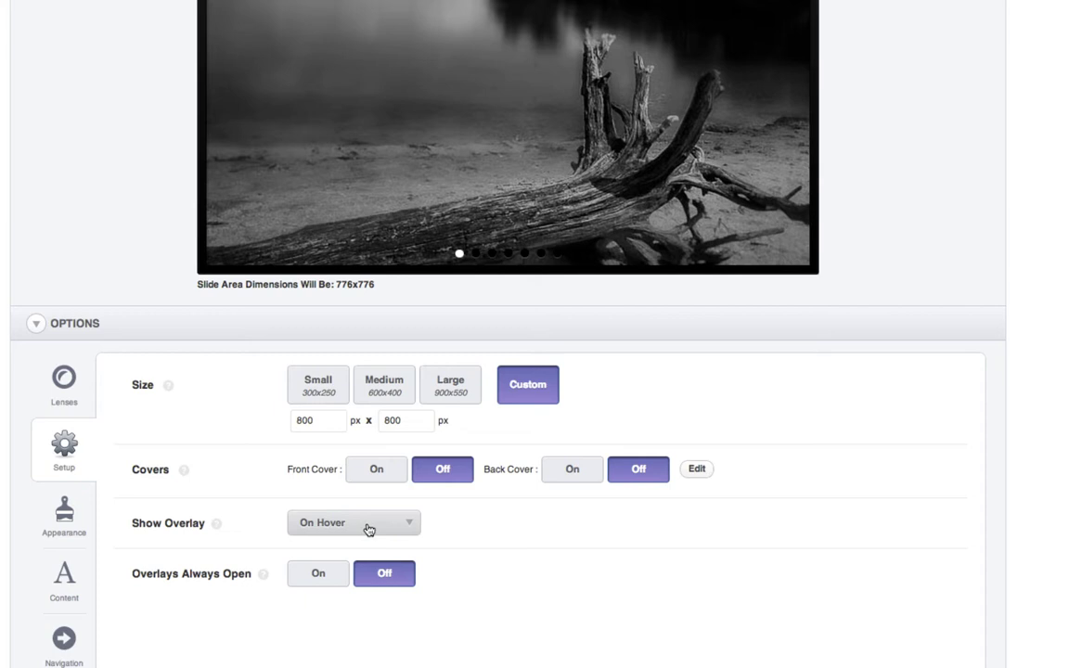
click(393, 467)
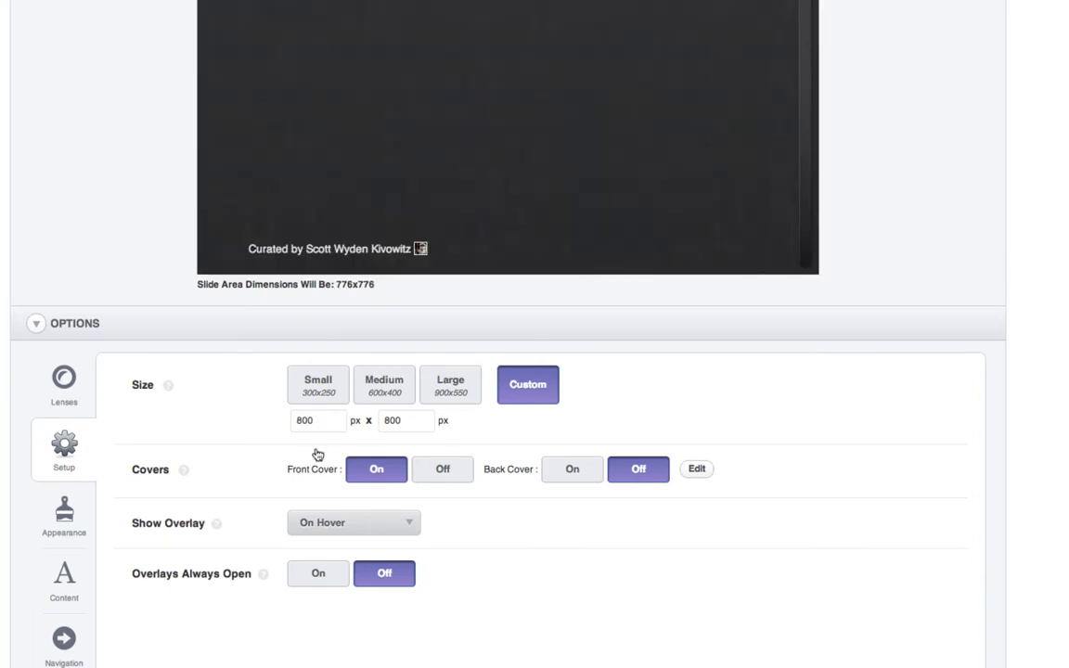
scroll(376, 480, up, 5)
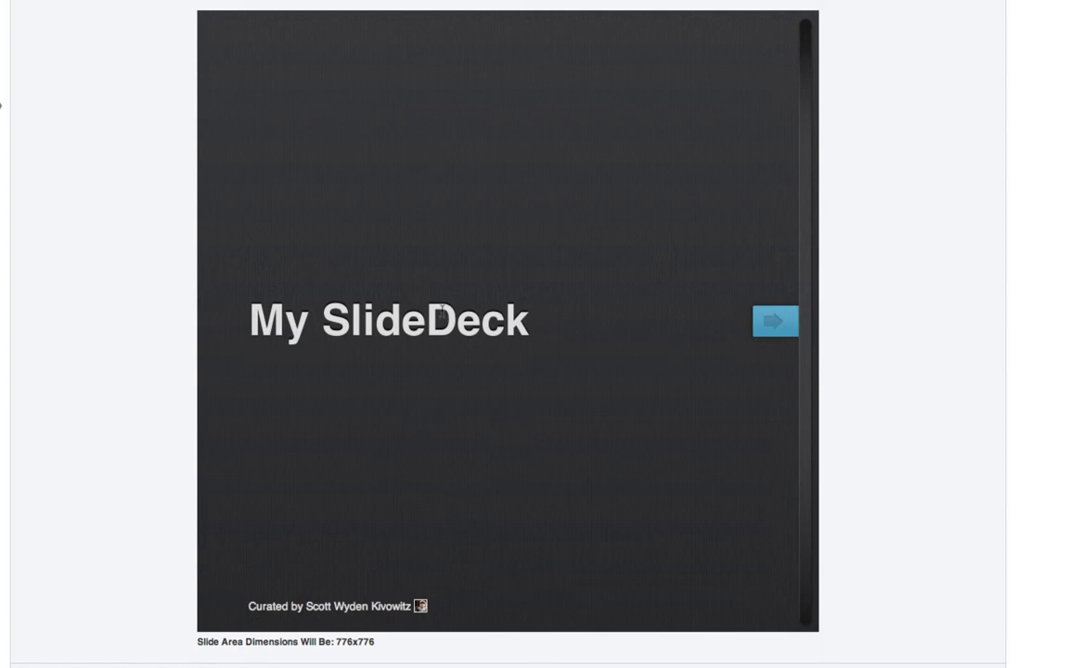
scroll(464, 615, down, 8)
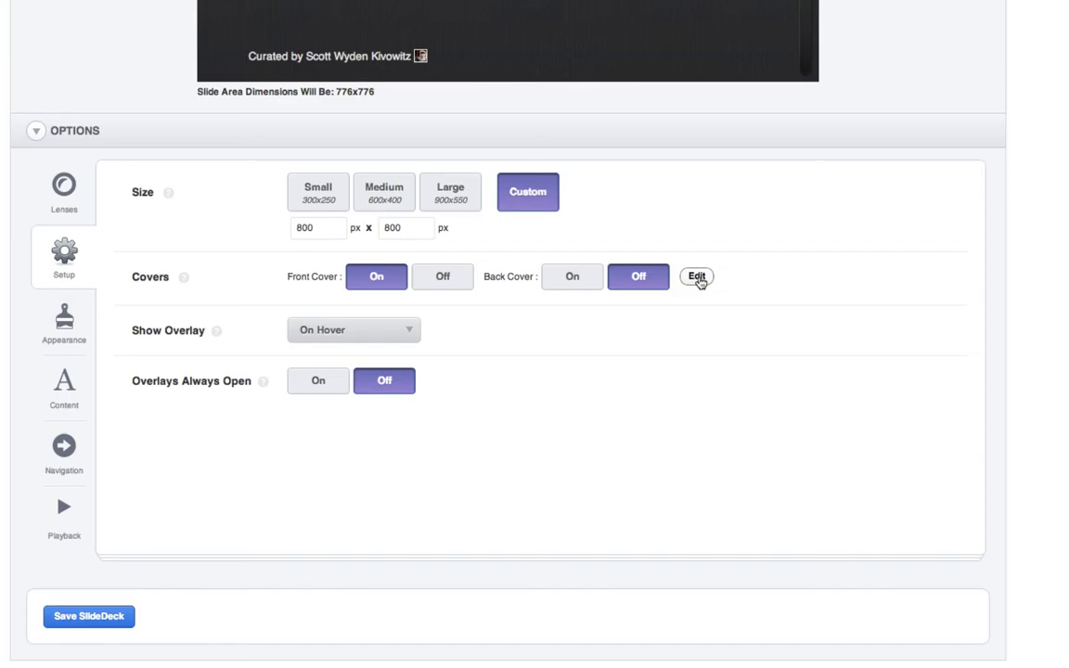
Change the front cover title to 'Album Proof Example' in Arial.
click(696, 276)
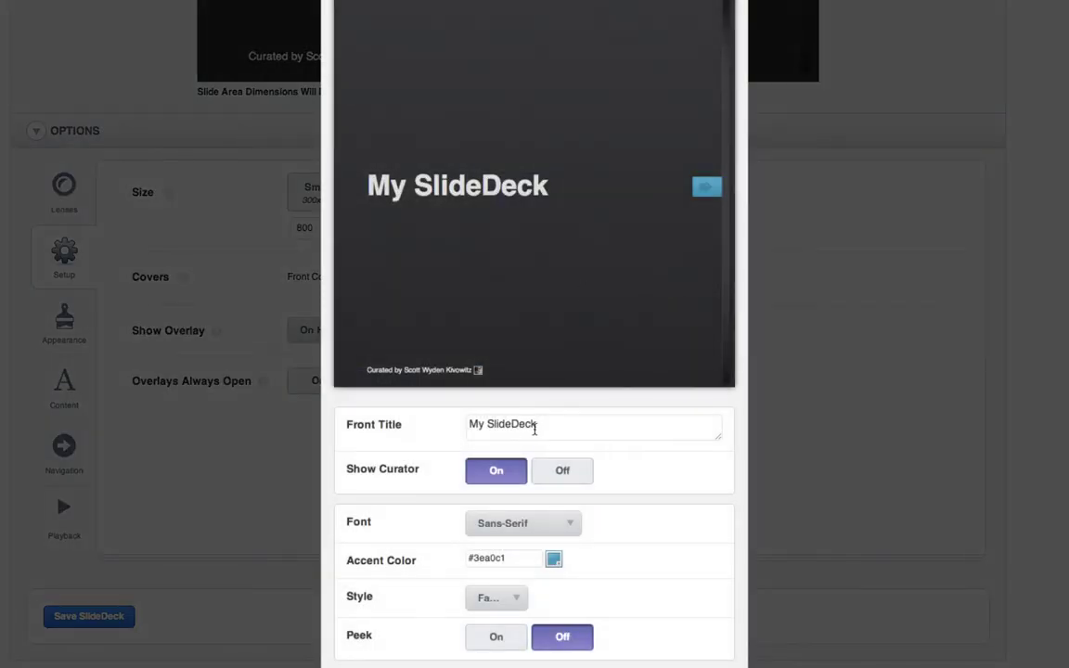
click(534, 429)
key(ctrl+a)
text(Album)
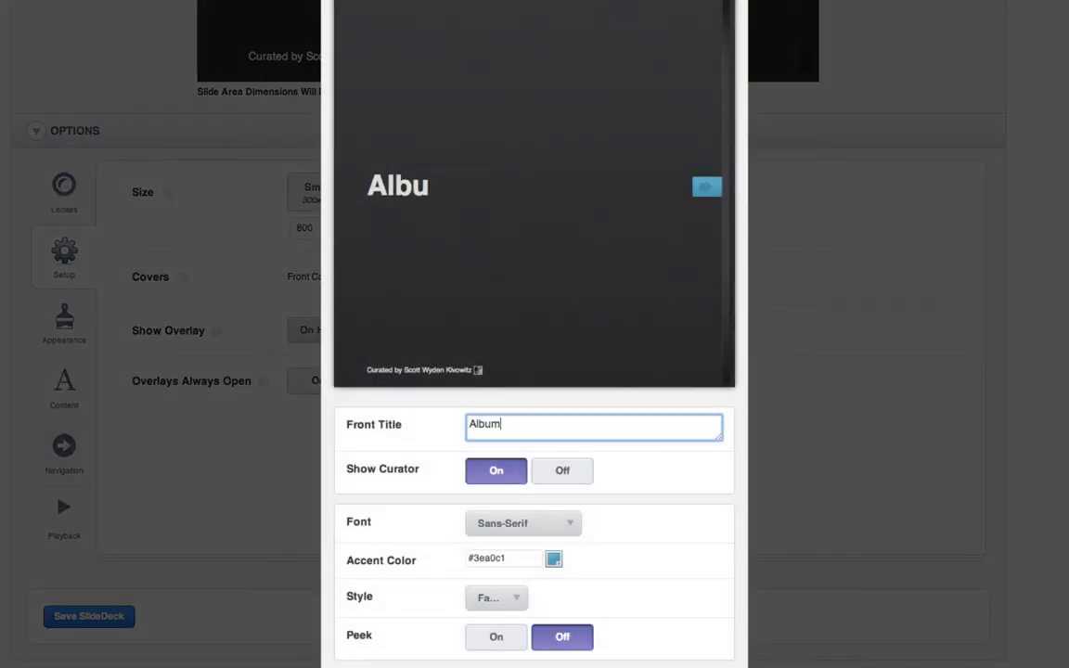
text( Proof Exam)
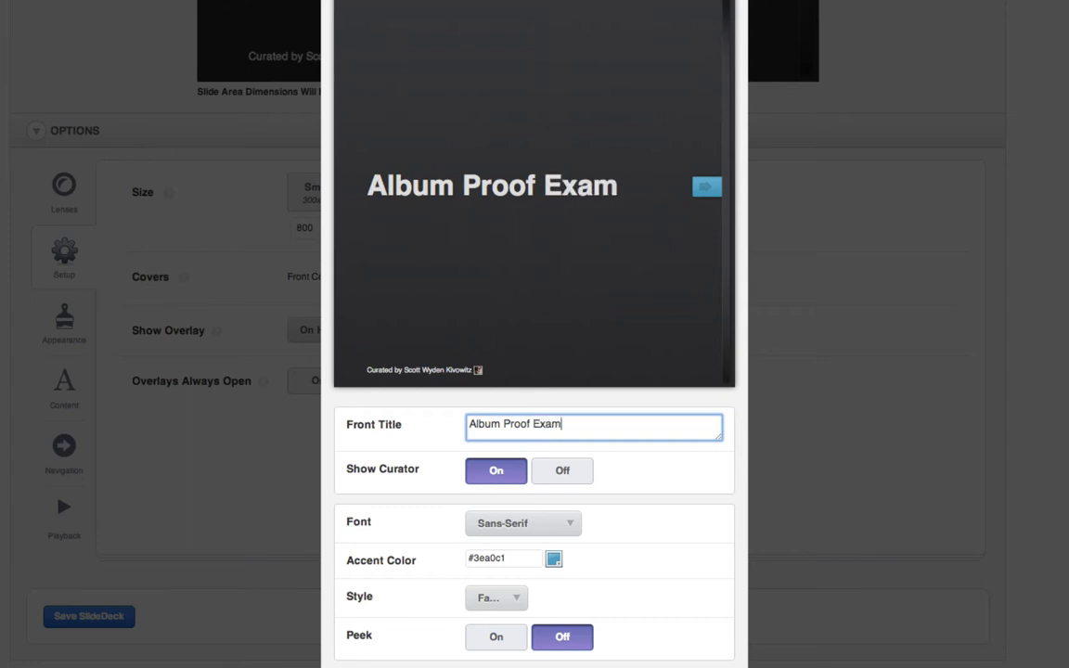
text(ple)
click(503, 526)
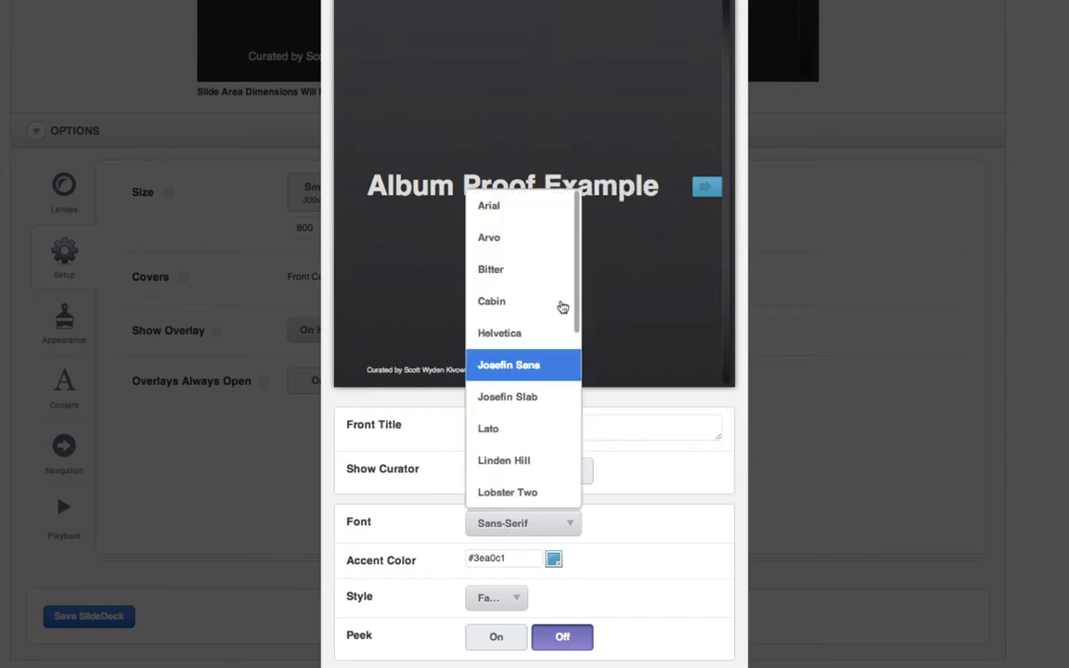
click(553, 214)
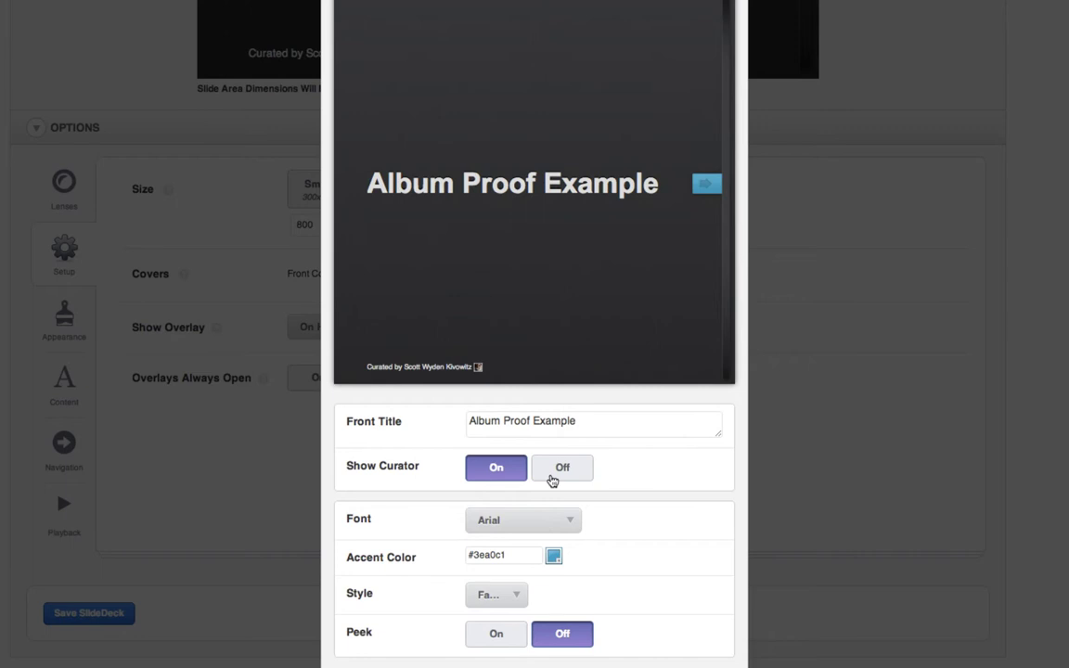
Hide the curator credit, choose the Leather cover style, and leave next-slide peek off.
click(557, 469)
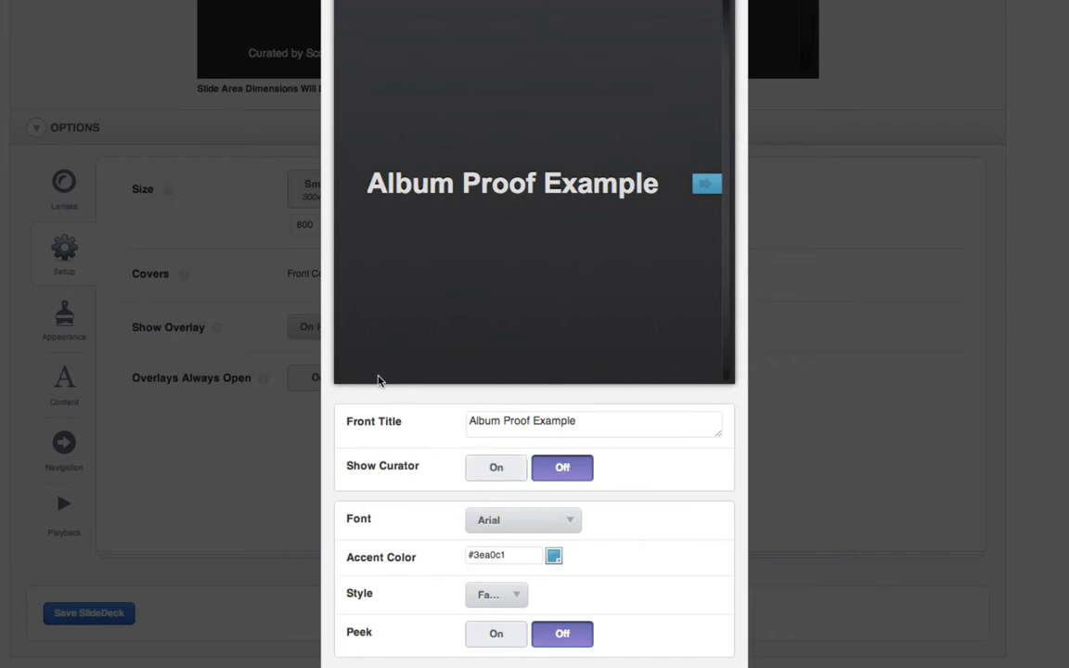
click(488, 592)
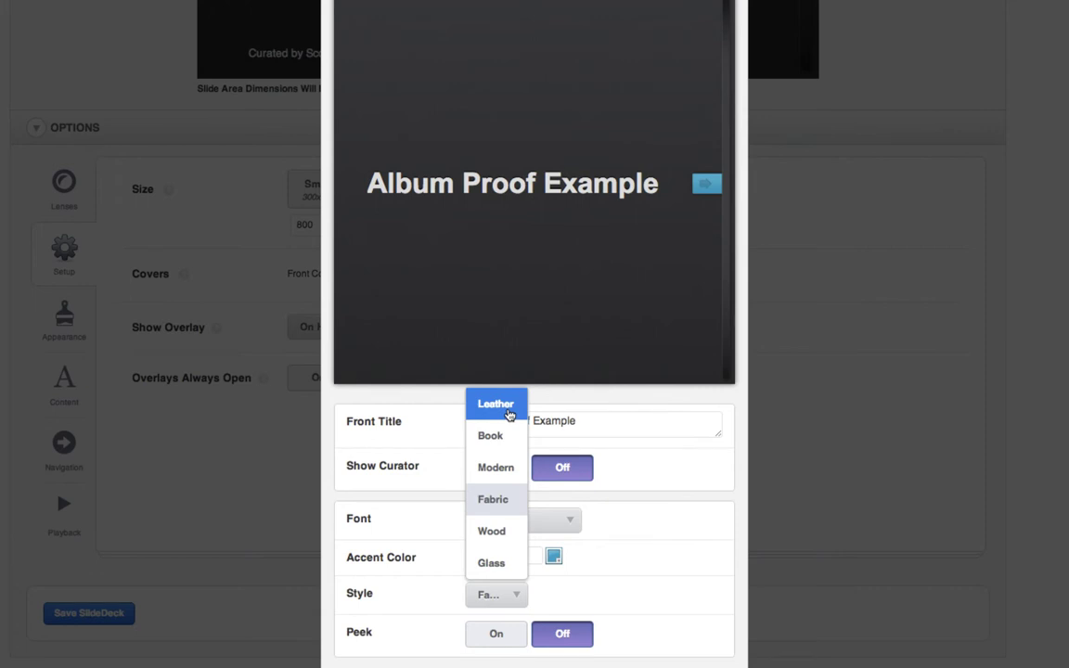
click(509, 408)
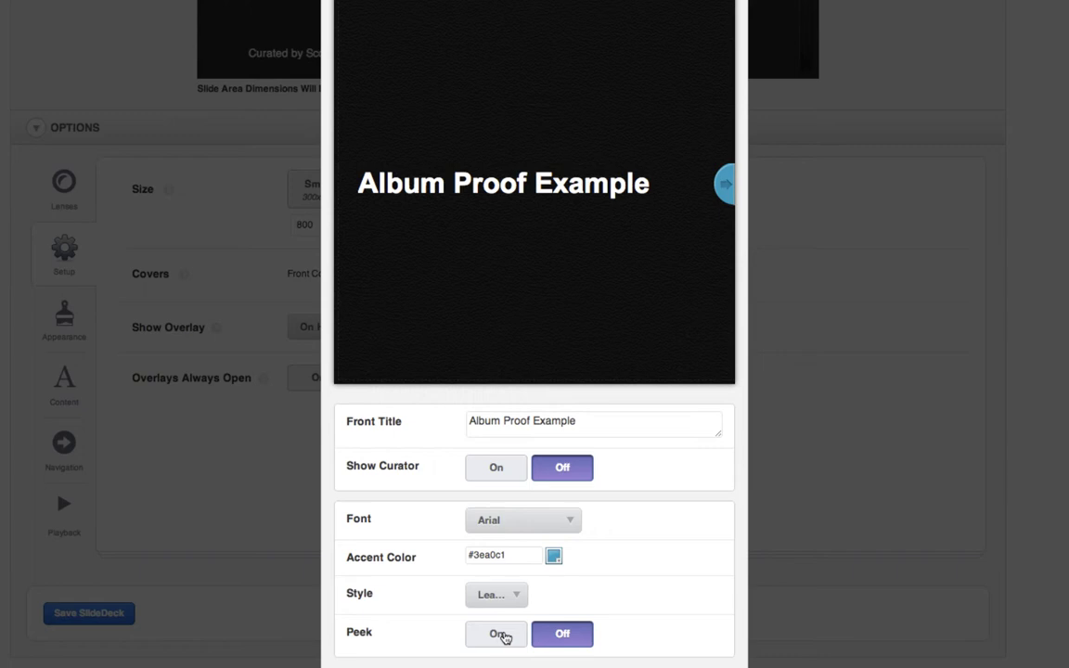
click(503, 636)
scroll(809, 486, up, 2)
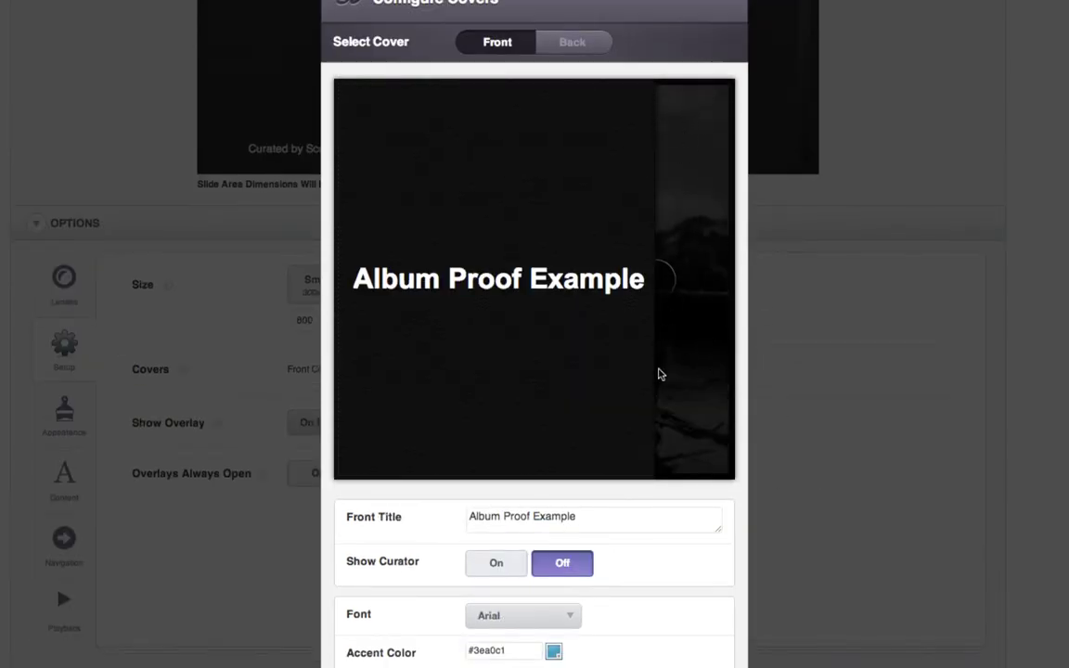
scroll(658, 372, down, 2)
click(548, 628)
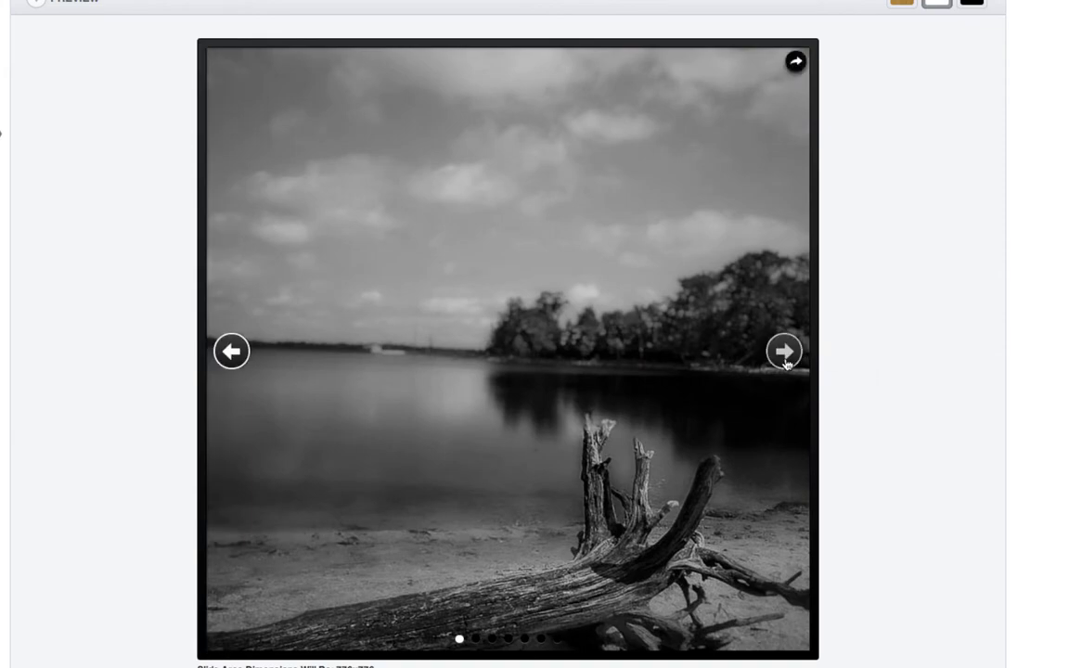
In Appearance, change Border/Frame from Thick to Hairline.
click(785, 355)
scroll(785, 363, down, 5)
scroll(785, 363, down, 2)
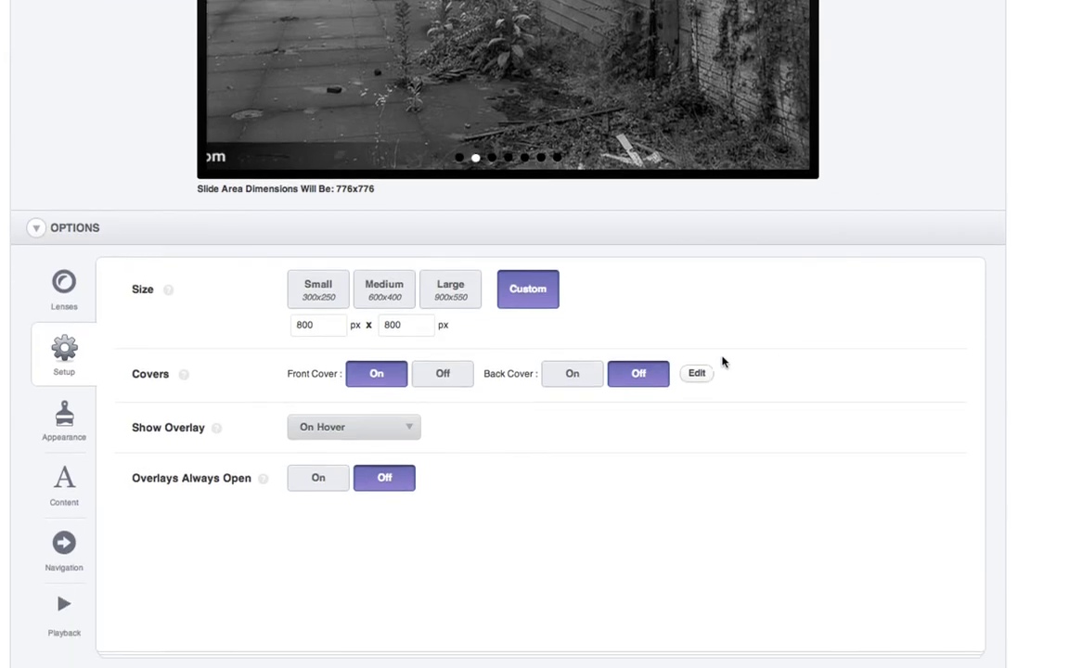
click(58, 422)
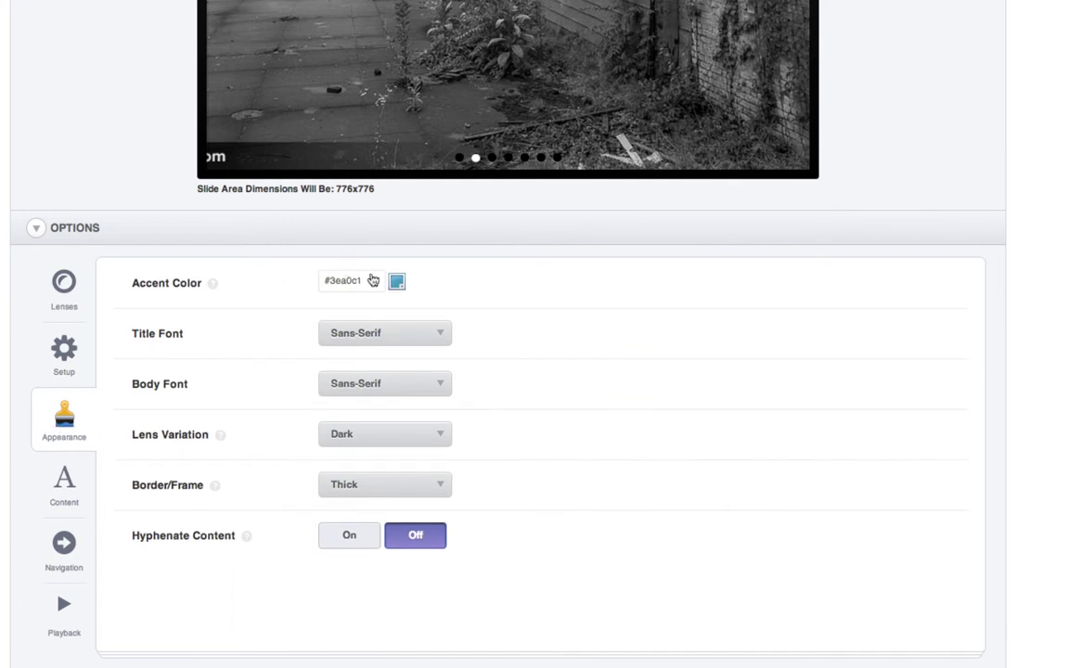
scroll(353, 278, up, 2)
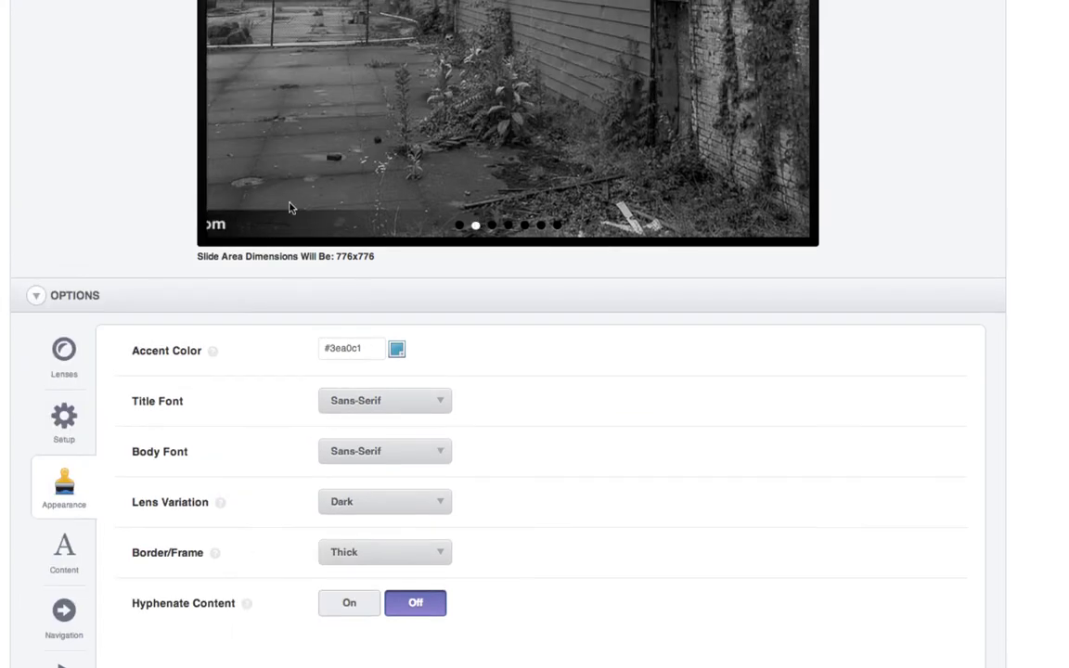
scroll(394, 238, up, 4)
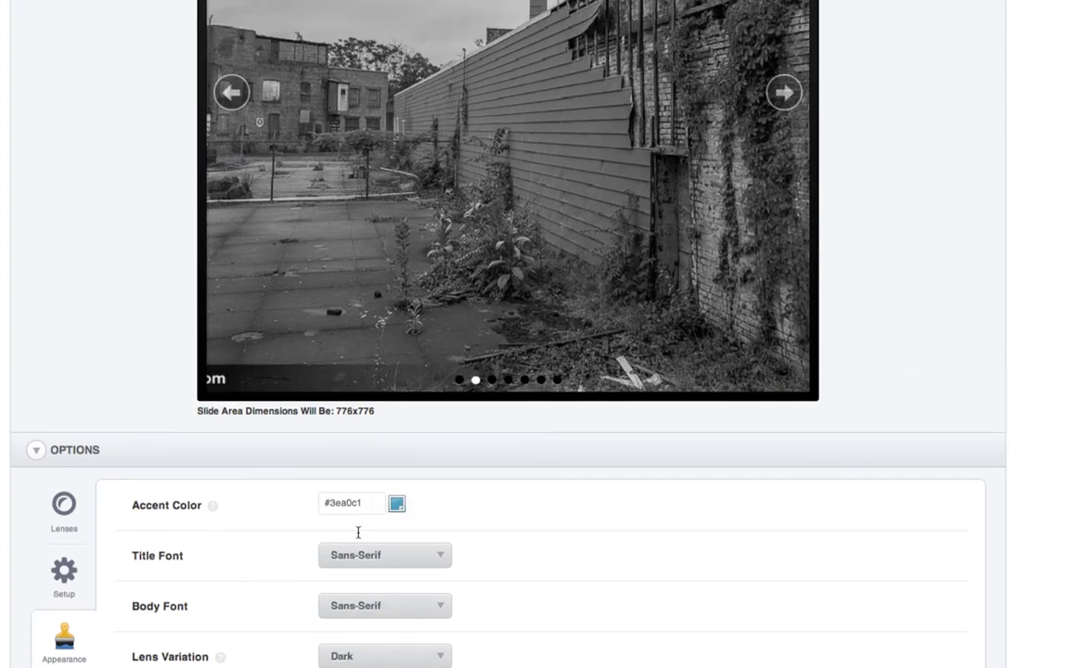
scroll(359, 532, down, 8)
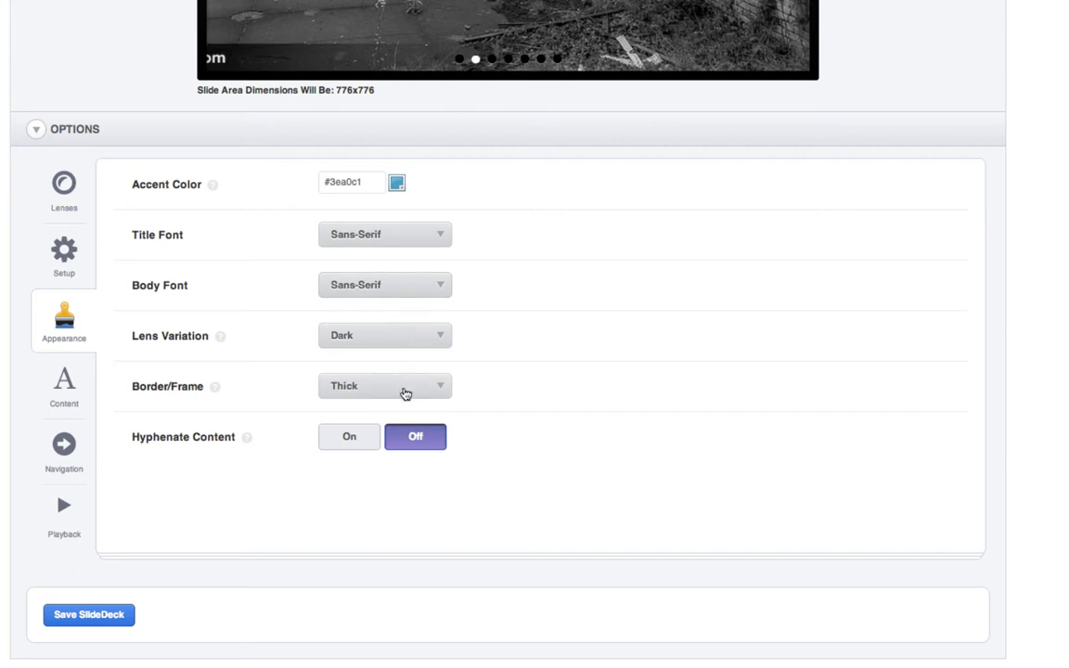
click(405, 394)
click(403, 449)
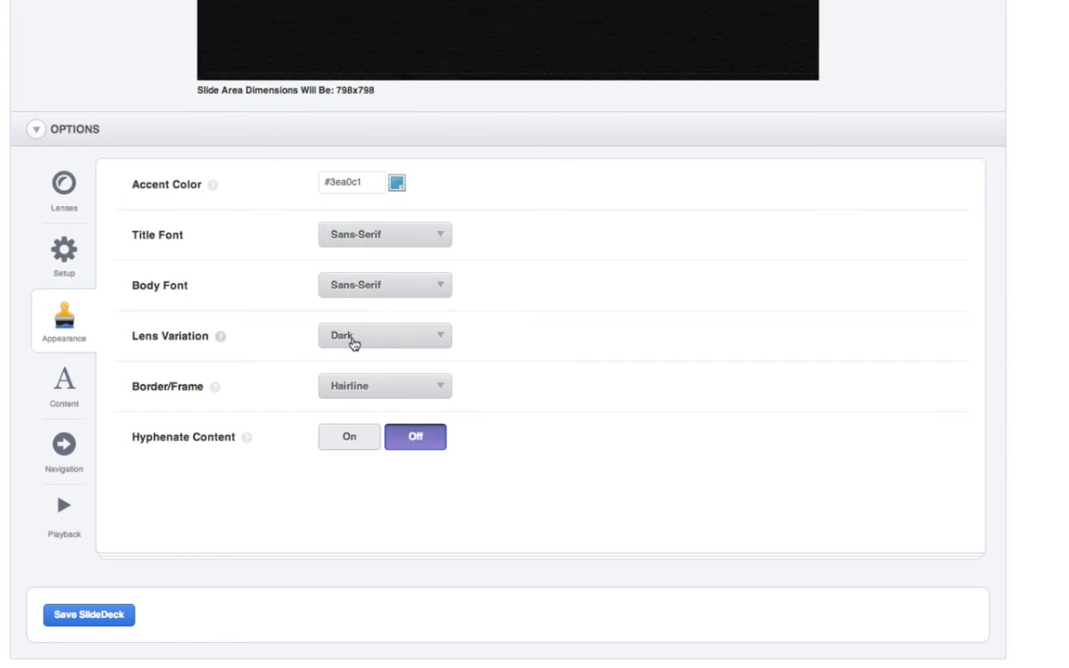
Keep the Lens Variation set to Dark.
click(354, 341)
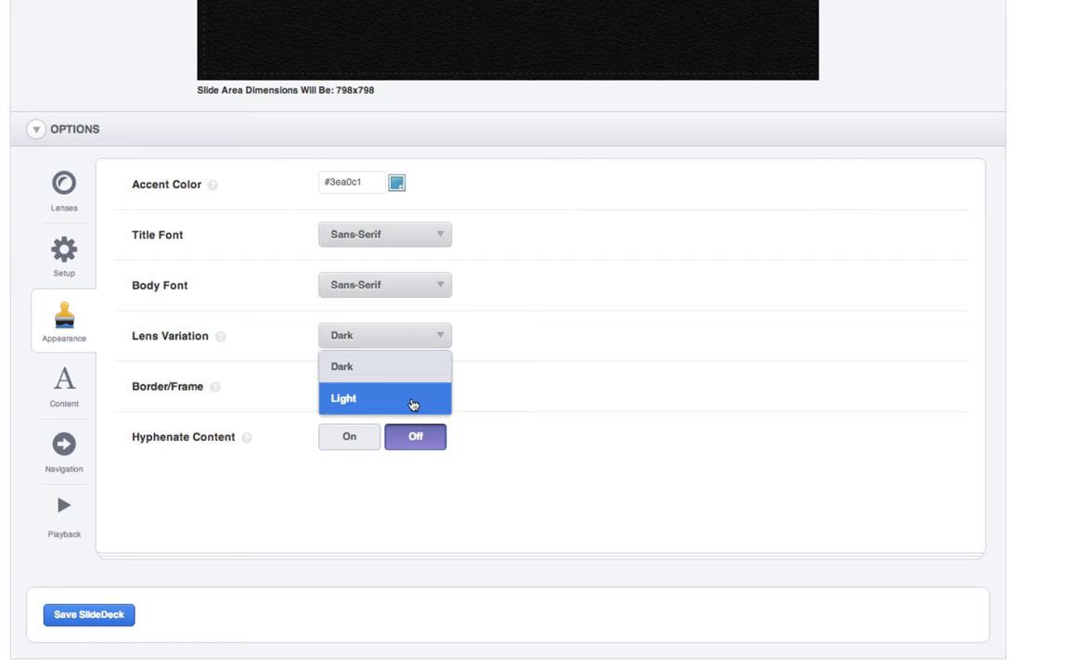
click(562, 391)
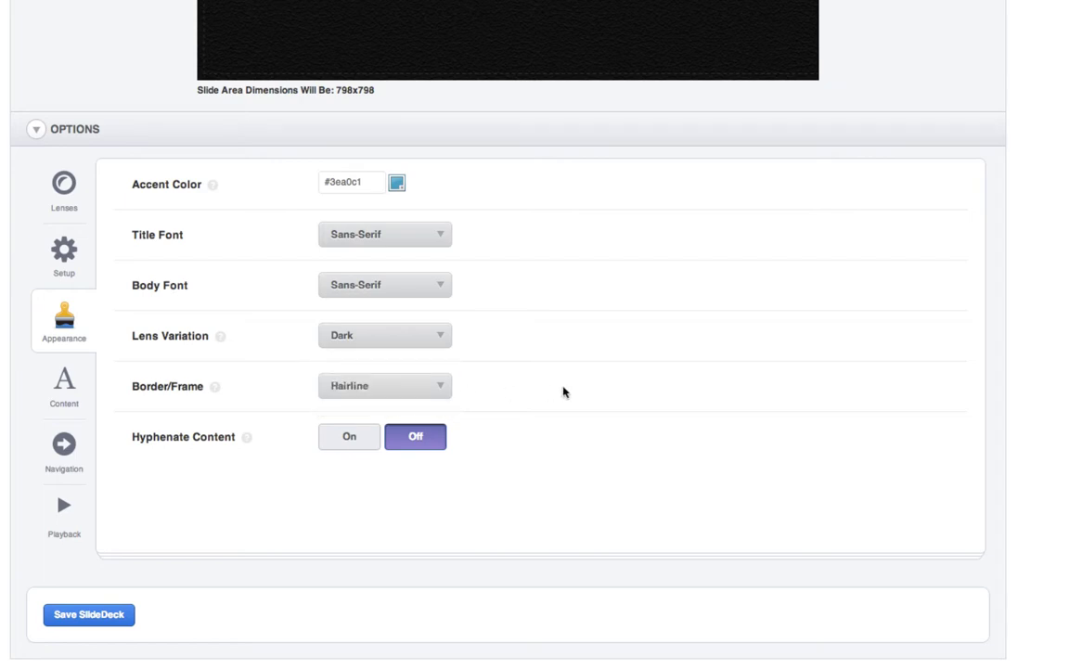
scroll(544, 394, up, 3)
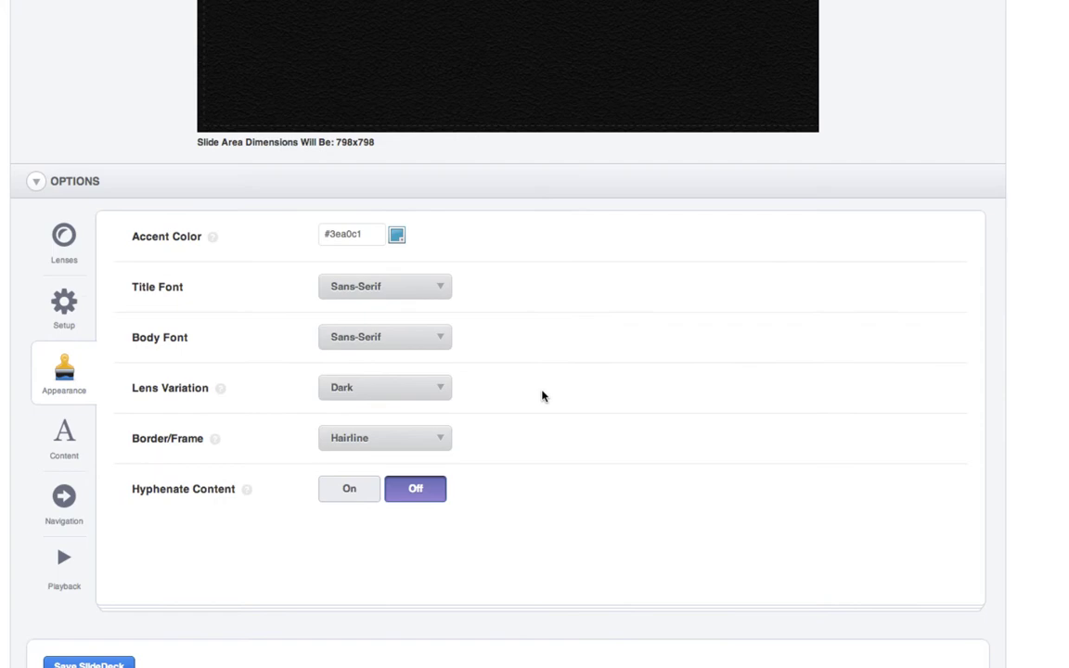
Bring up the Navigation options, showing dot navigation at the bottom.
click(64, 426)
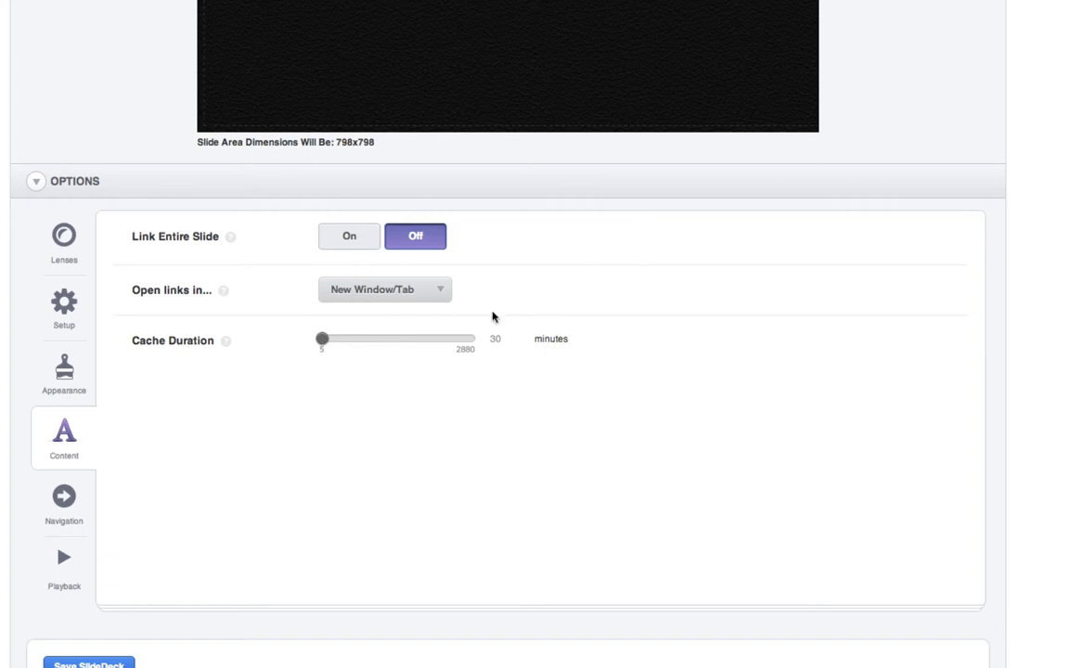
click(74, 505)
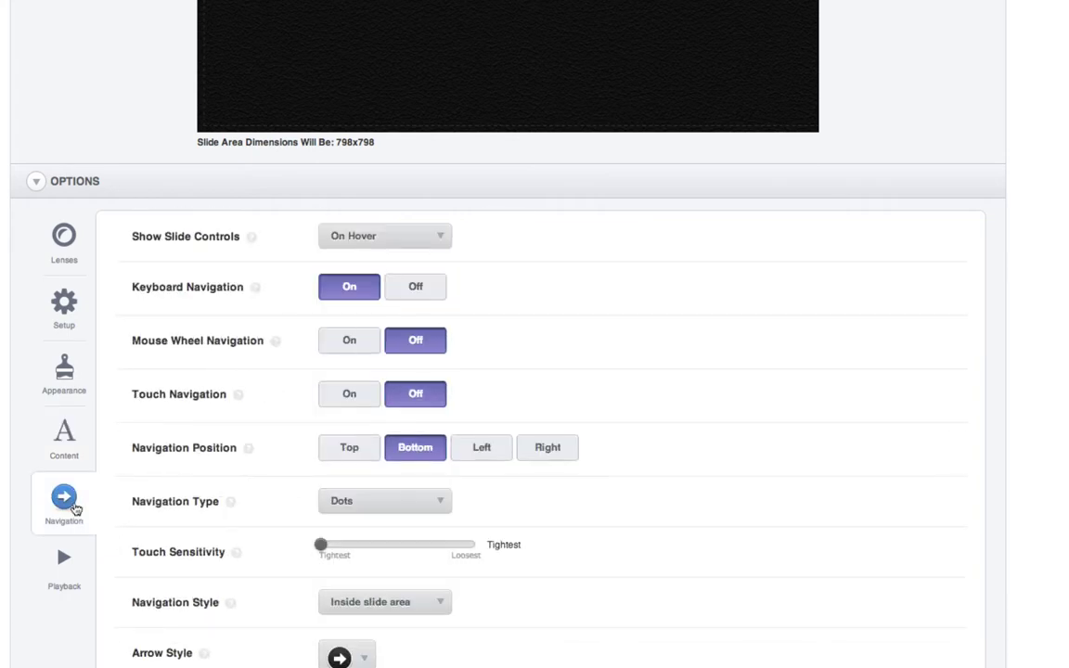
scroll(76, 508, down, 1)
scroll(76, 506, up, 5)
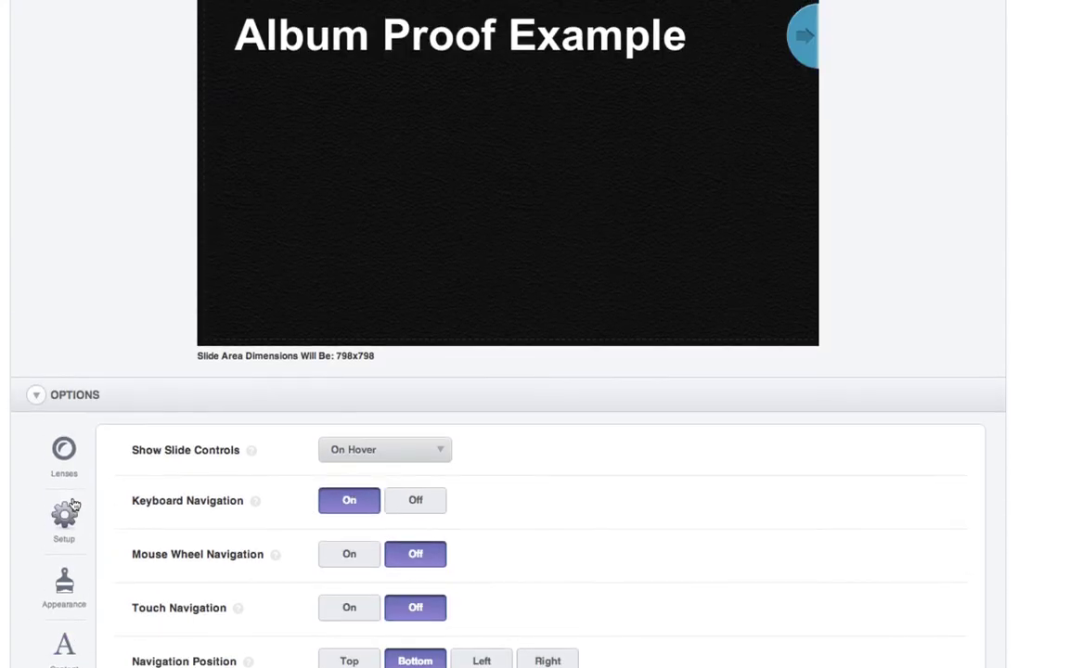
scroll(292, 174, up, 4)
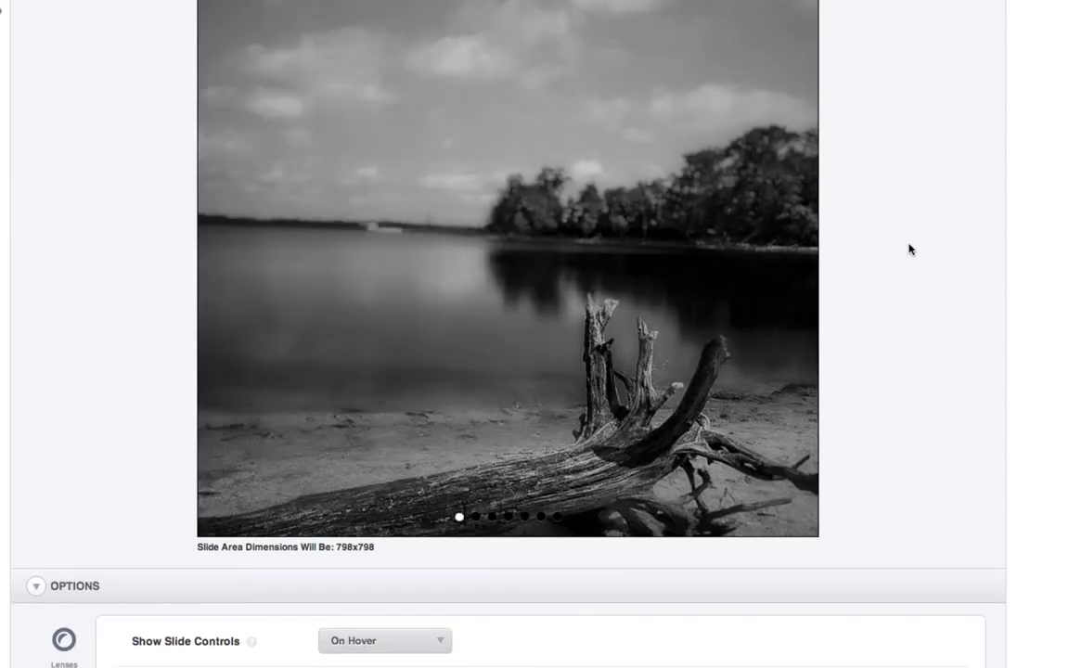
mouse_move(704, 251)
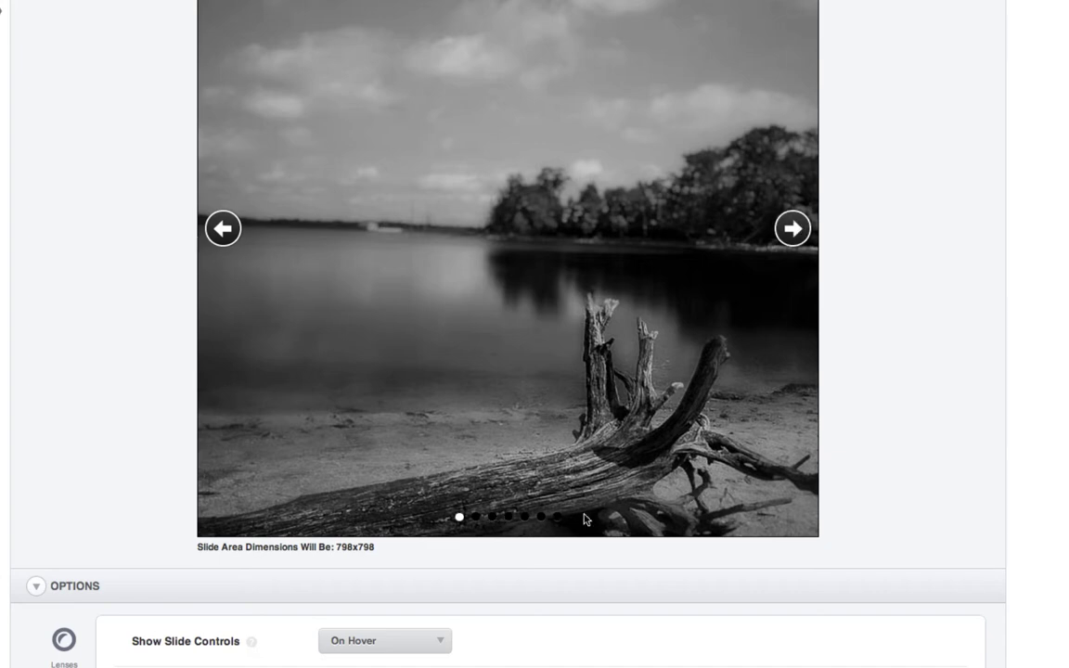
scroll(594, 517, down, 1)
scroll(611, 518, down, 7)
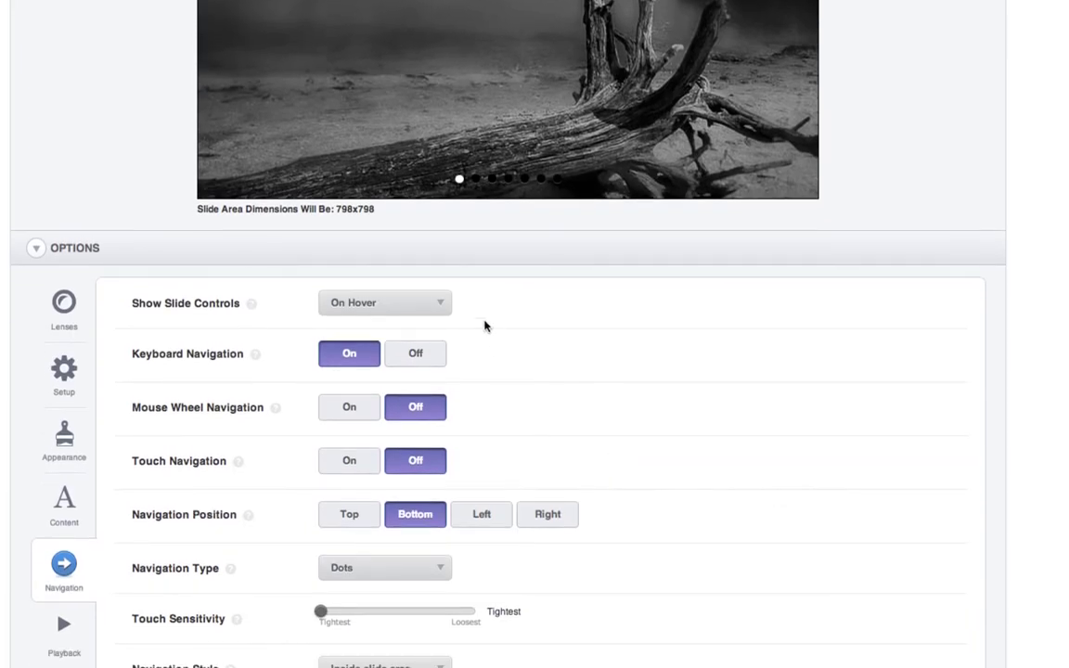
Keep slide controls showing on hover.
click(436, 303)
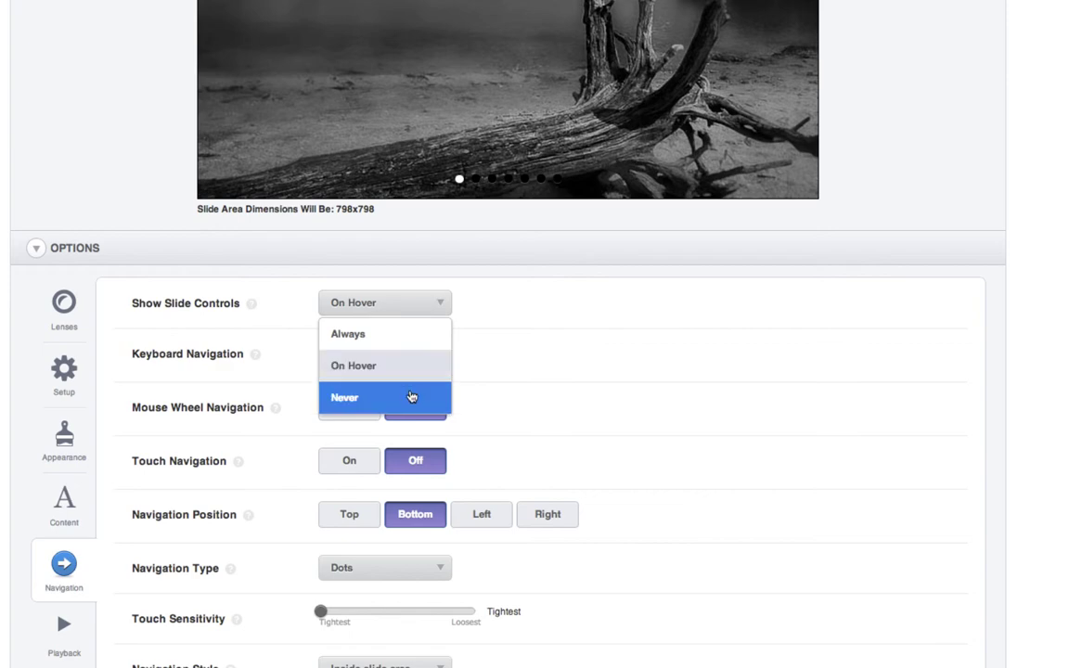
click(412, 371)
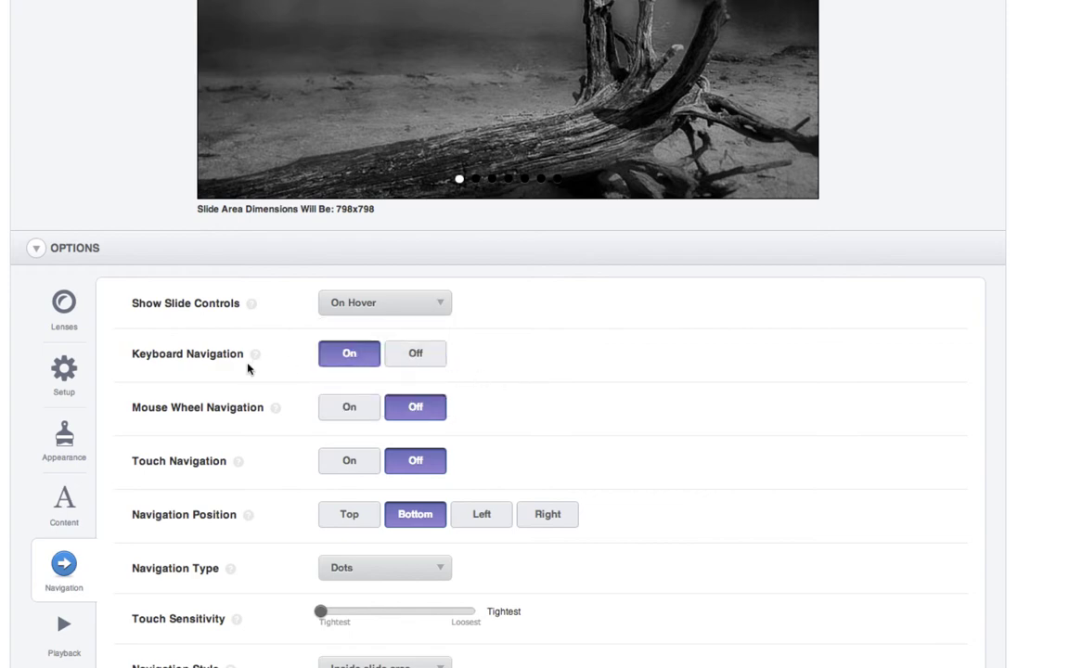
scroll(605, 375, up, 4)
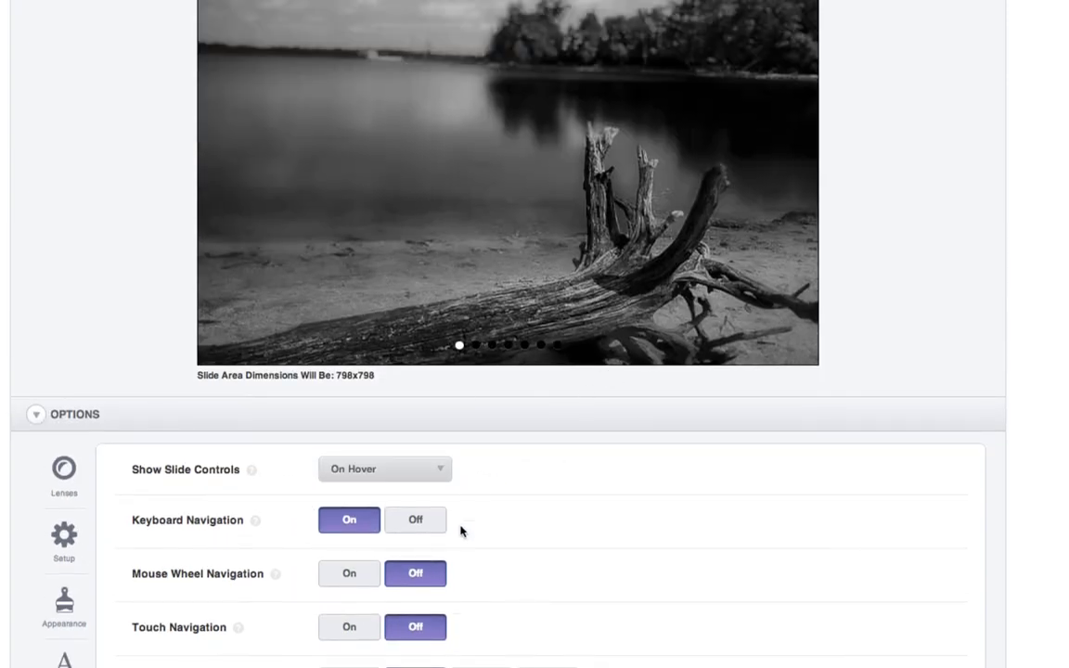
scroll(463, 529, down, 3)
scroll(462, 532, down, 1)
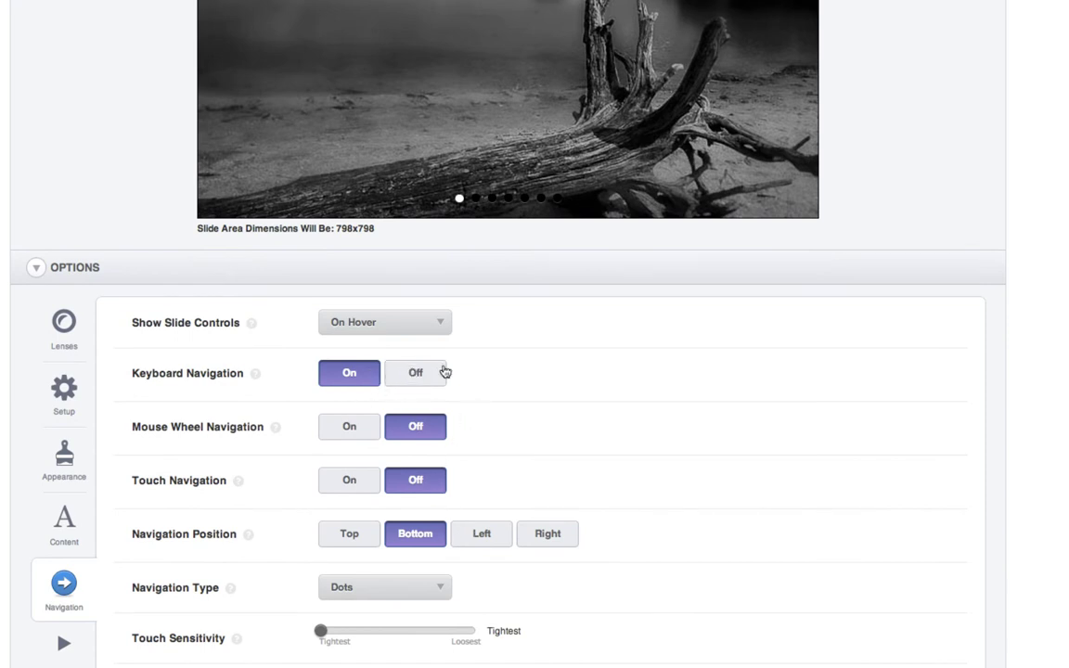
scroll(445, 371, down, 1)
scroll(444, 371, down, 3)
scroll(444, 371, down, 1)
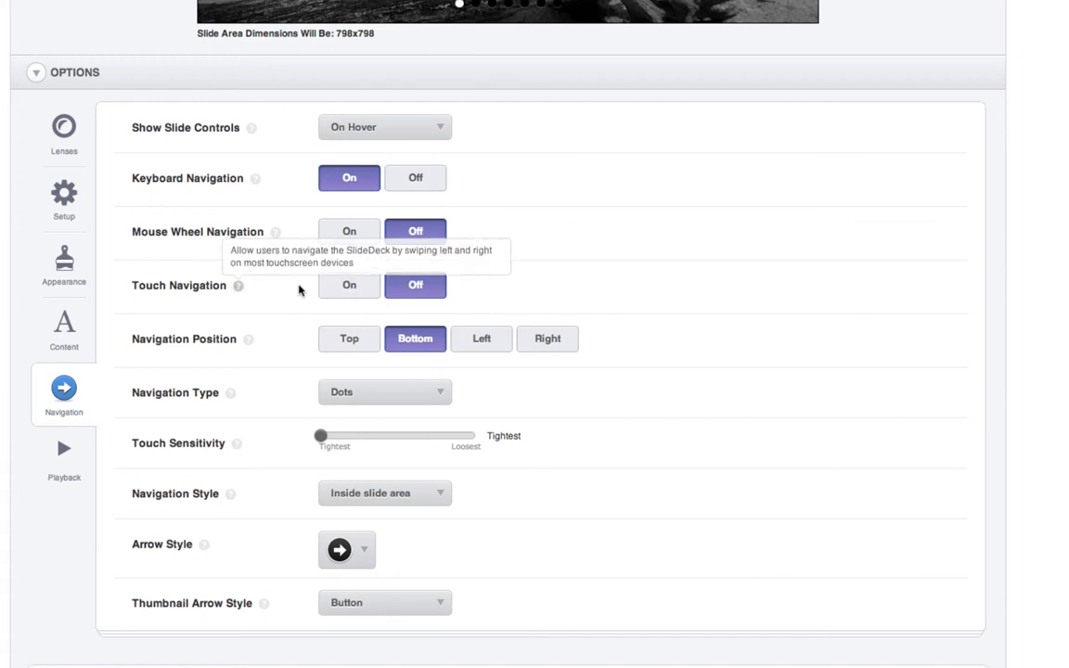
Turn on touch navigation for the deck.
click(350, 283)
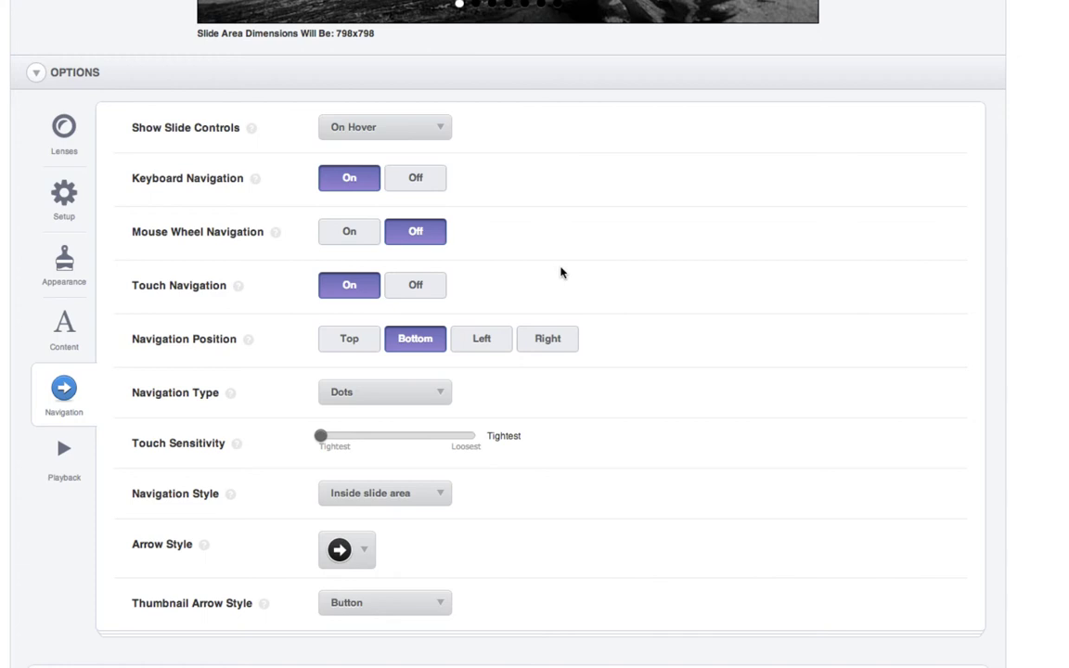
scroll(561, 272, up, 1)
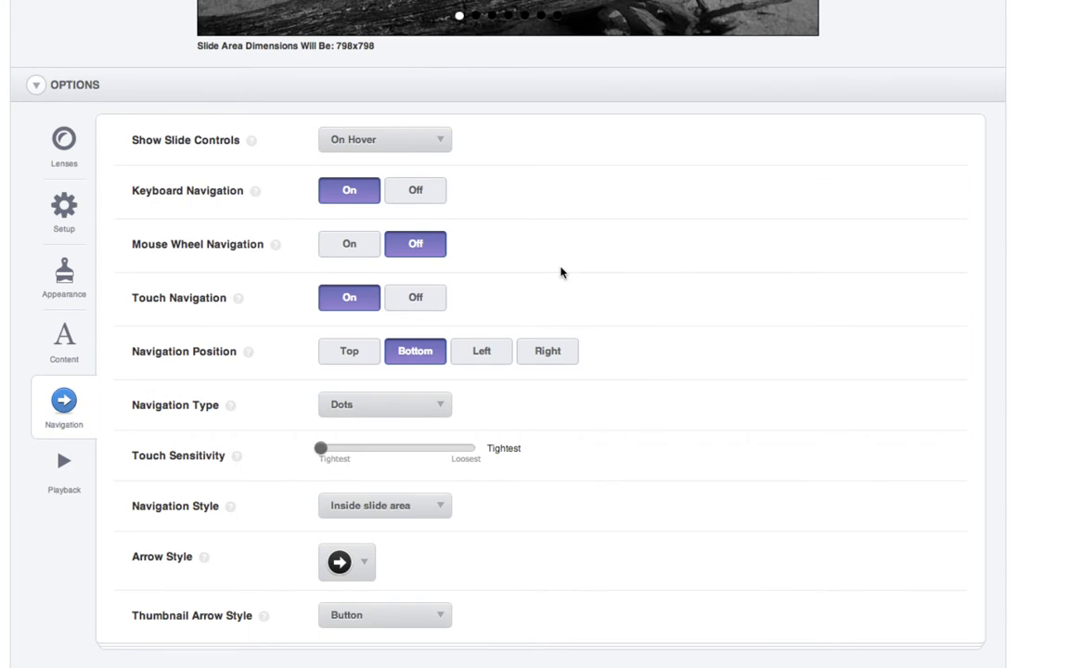
scroll(560, 272, down, 5)
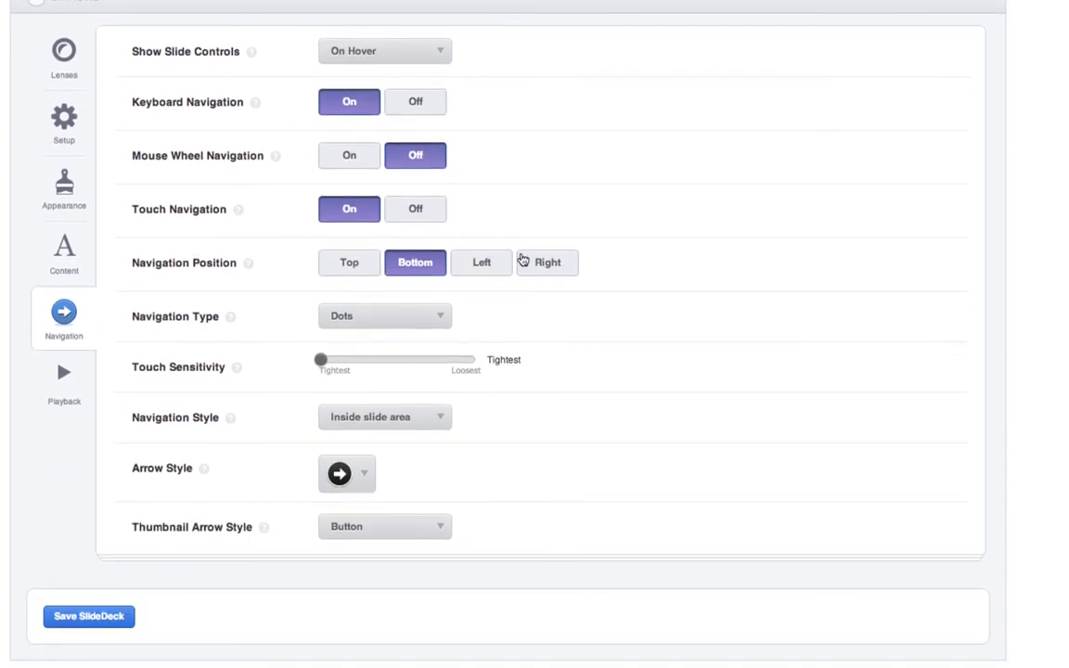
scroll(520, 262, up, 12)
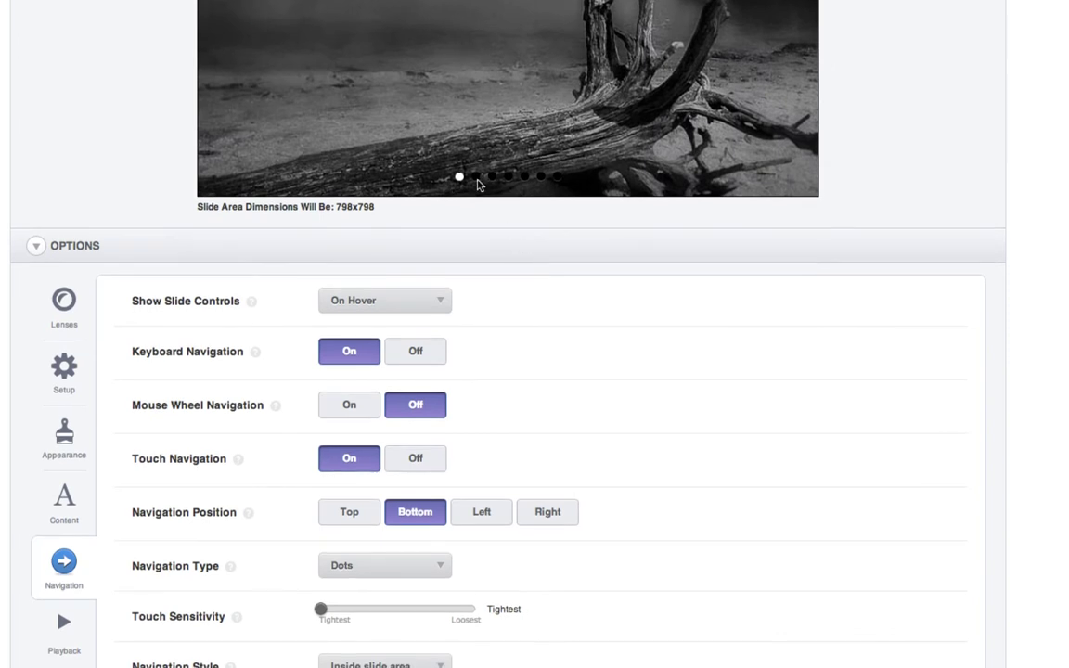
scroll(460, 441, down, 3)
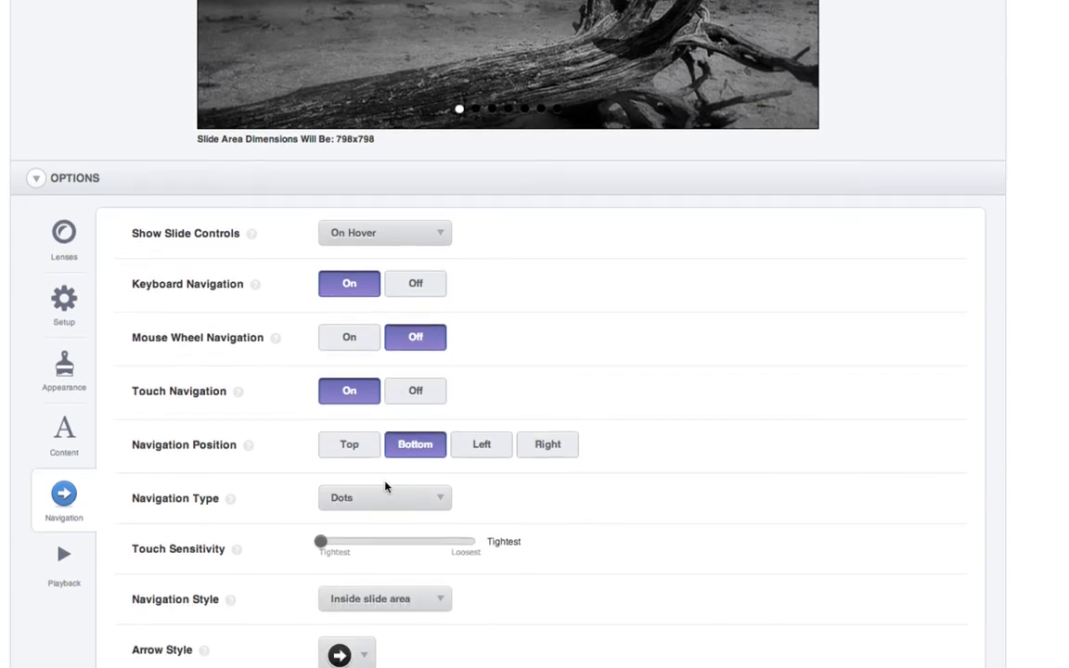
Set Navigation Type to Turn Navigation Off.
click(382, 565)
click(379, 594)
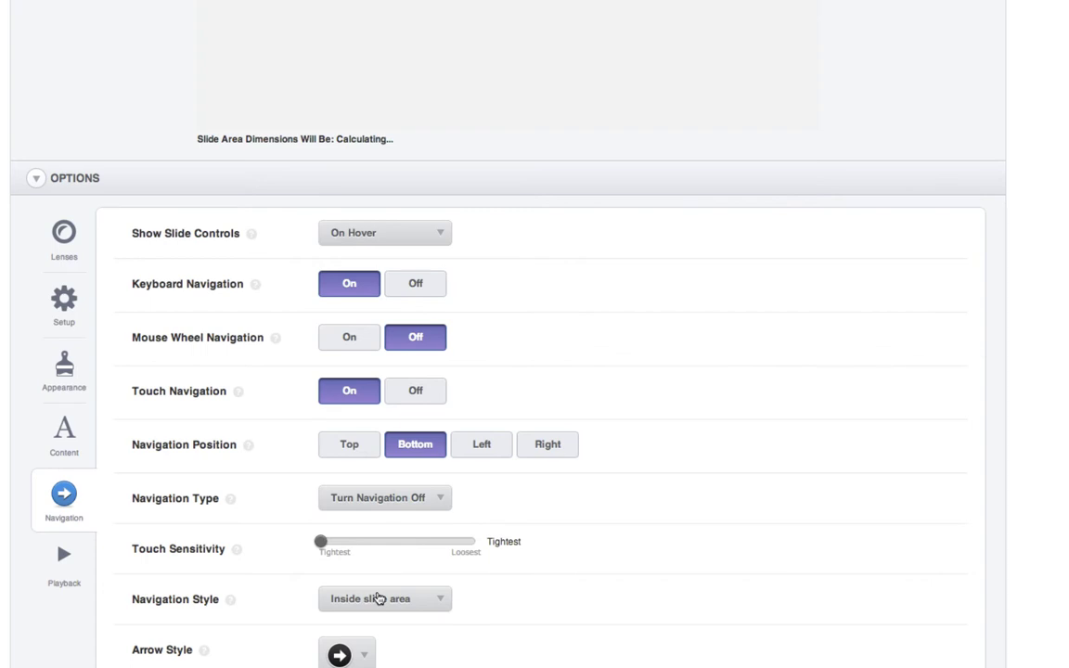
scroll(536, 545, down, 5)
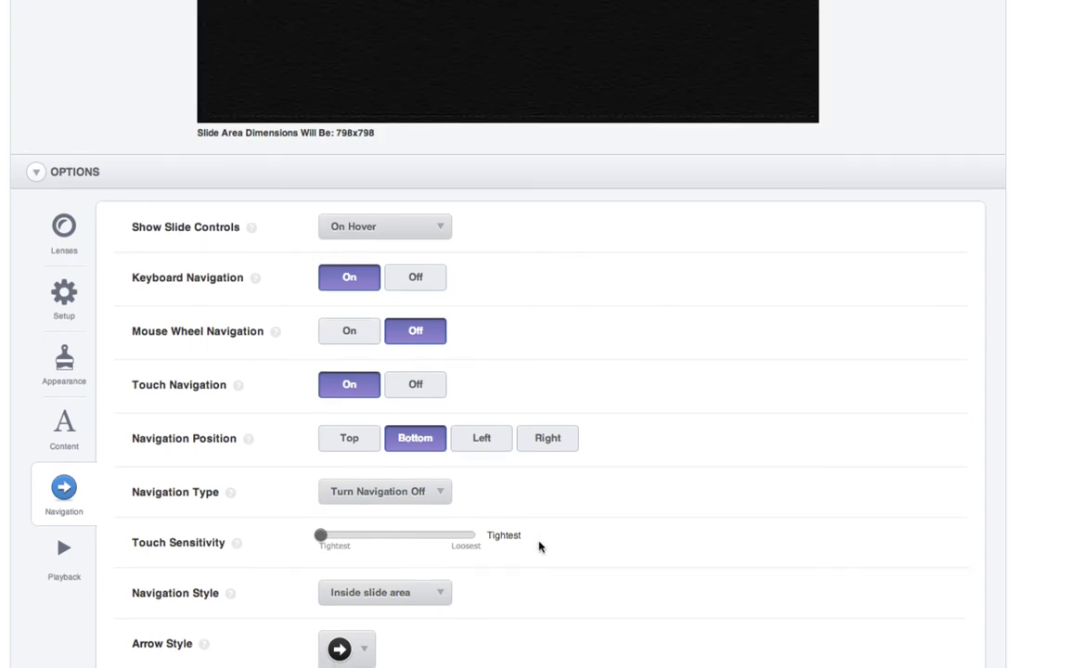
Check the Arrow Style grid without changing it, advance the preview, and show Playback settings.
click(355, 509)
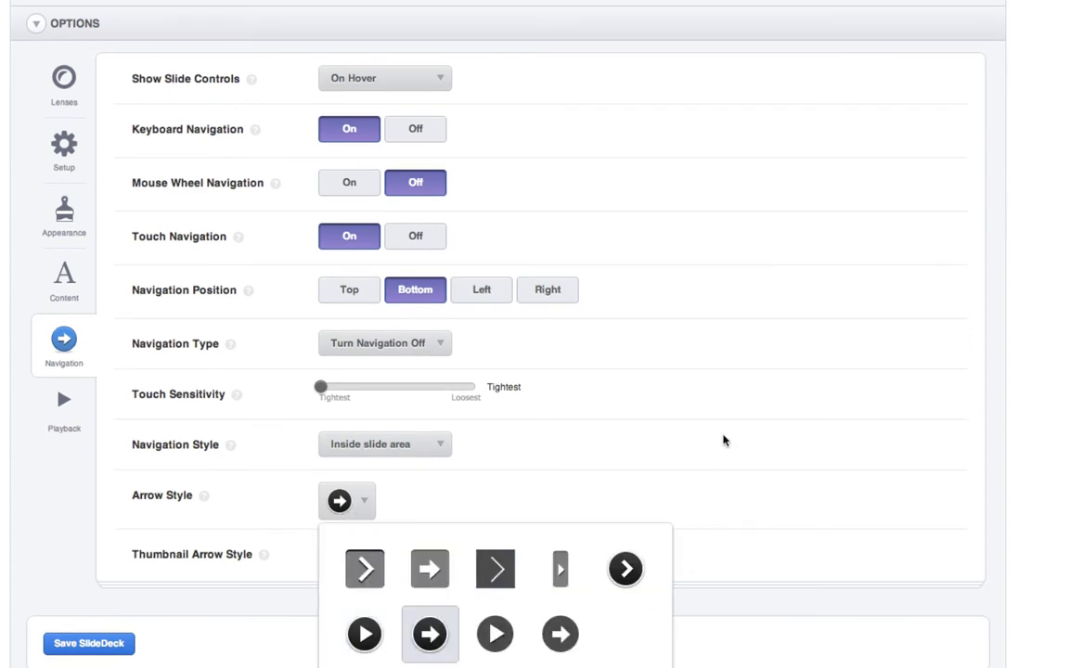
click(725, 439)
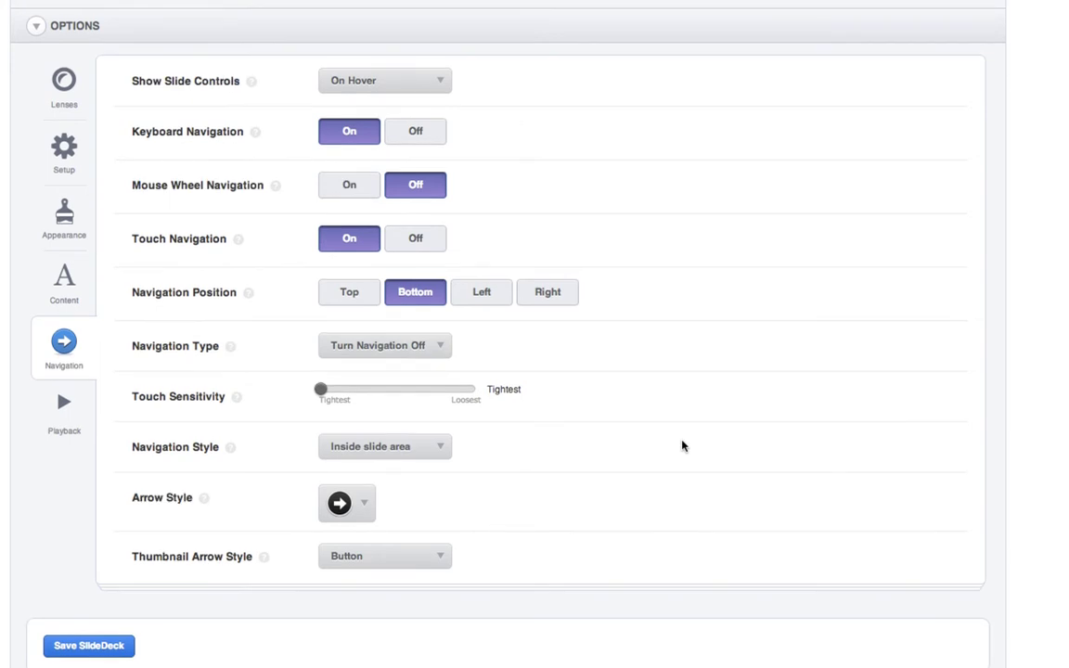
scroll(683, 445, up, 10)
click(807, 249)
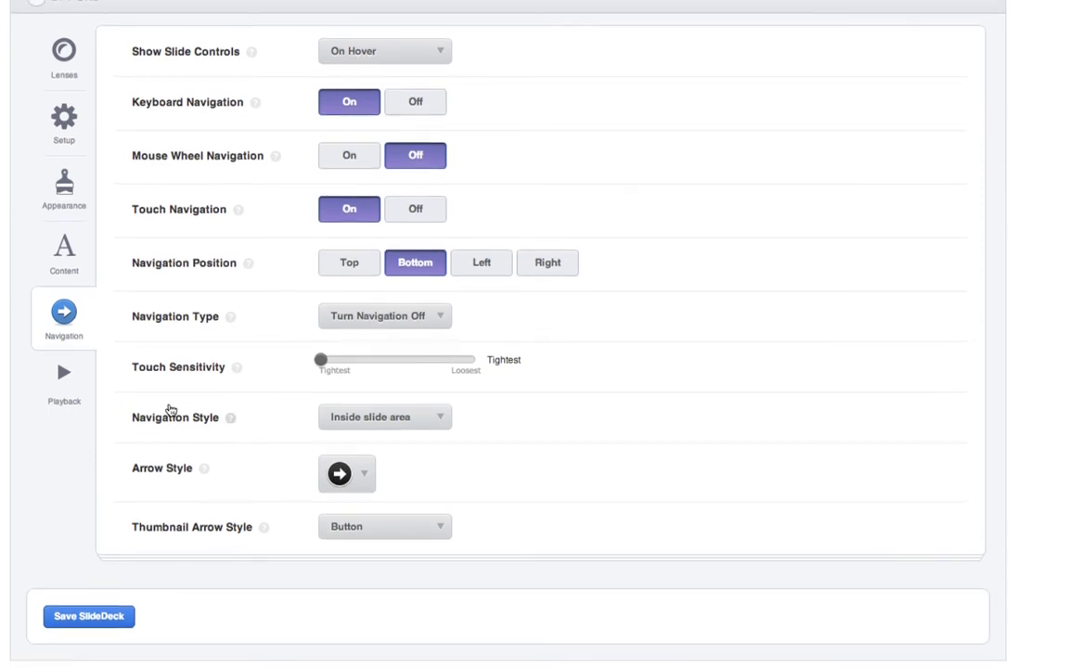
click(74, 397)
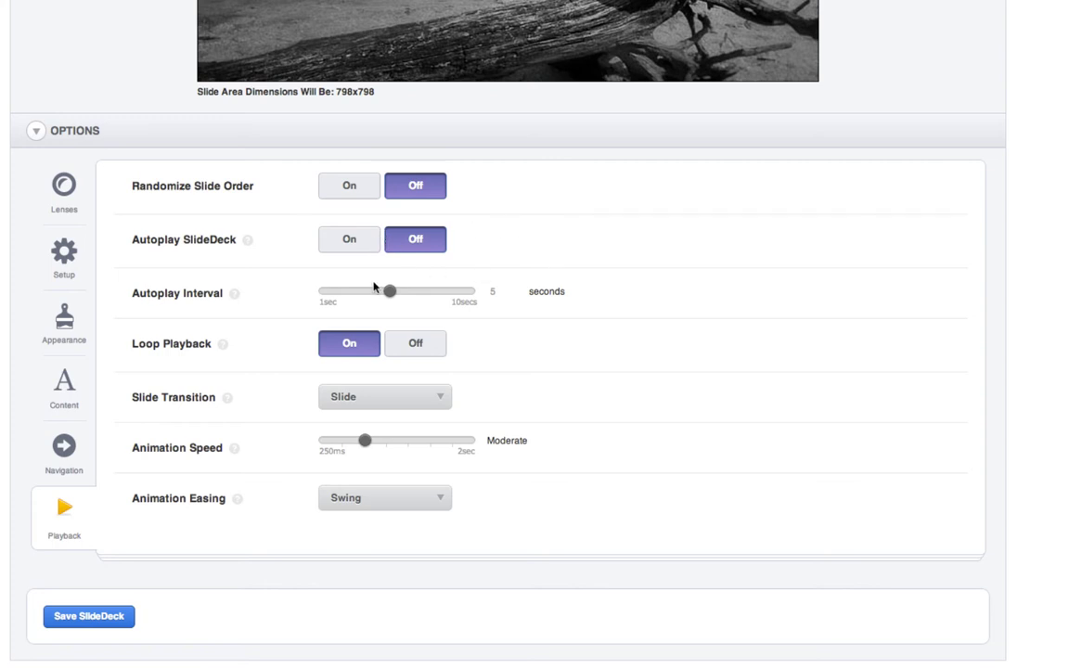
Turn Loop Playback off, keeping Slide as the transition and Swing as the animation easing.
click(435, 356)
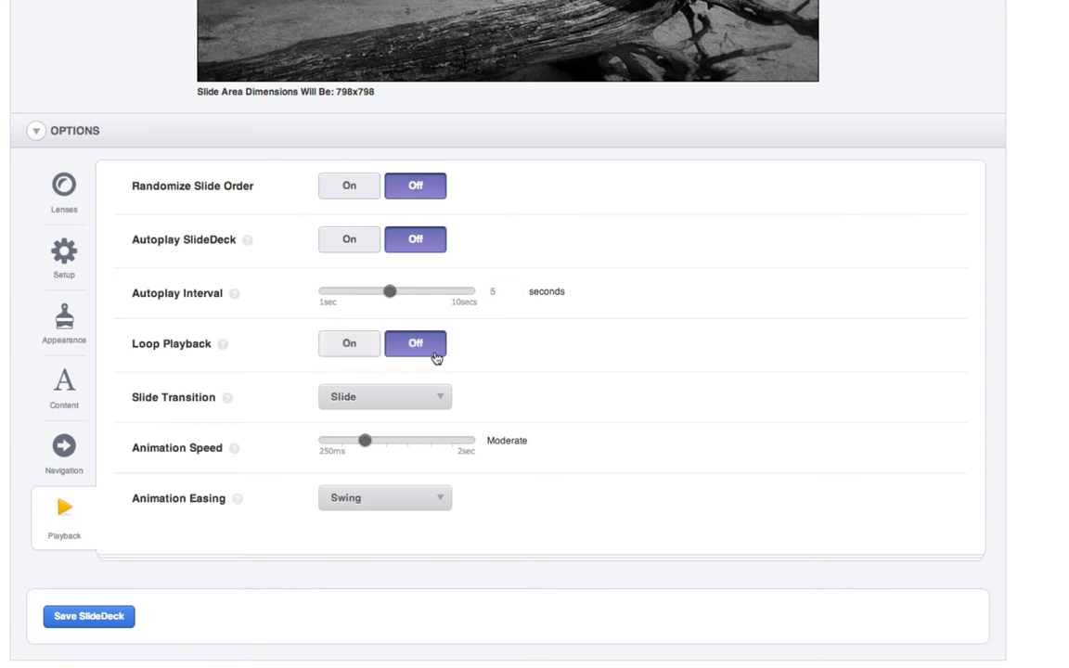
click(421, 399)
click(394, 556)
scroll(403, 502, up, 6)
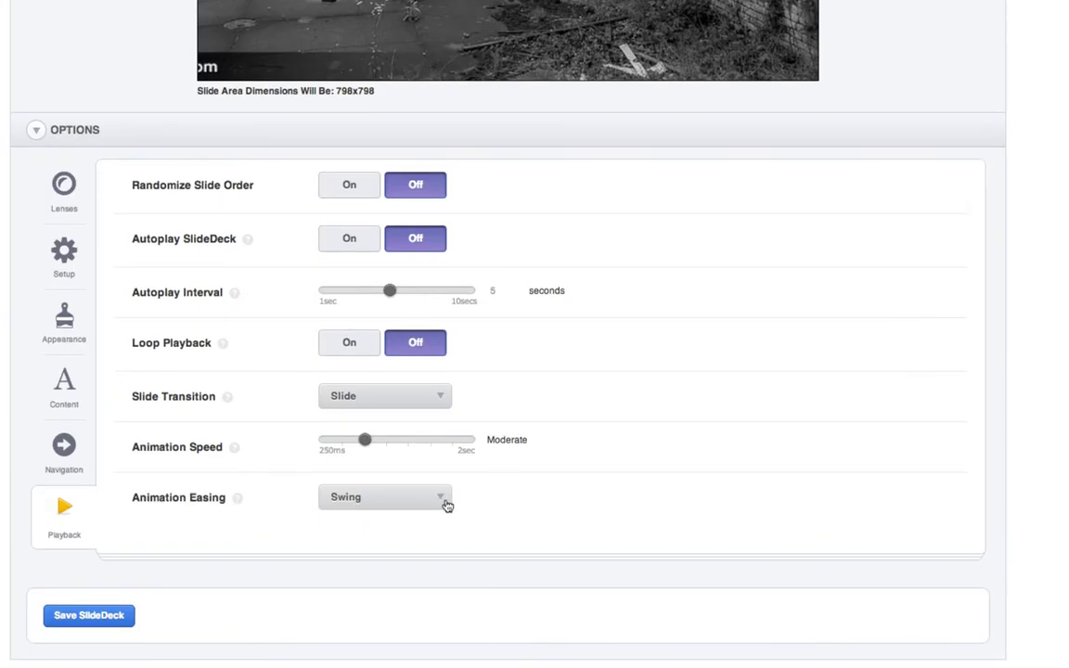
click(418, 492)
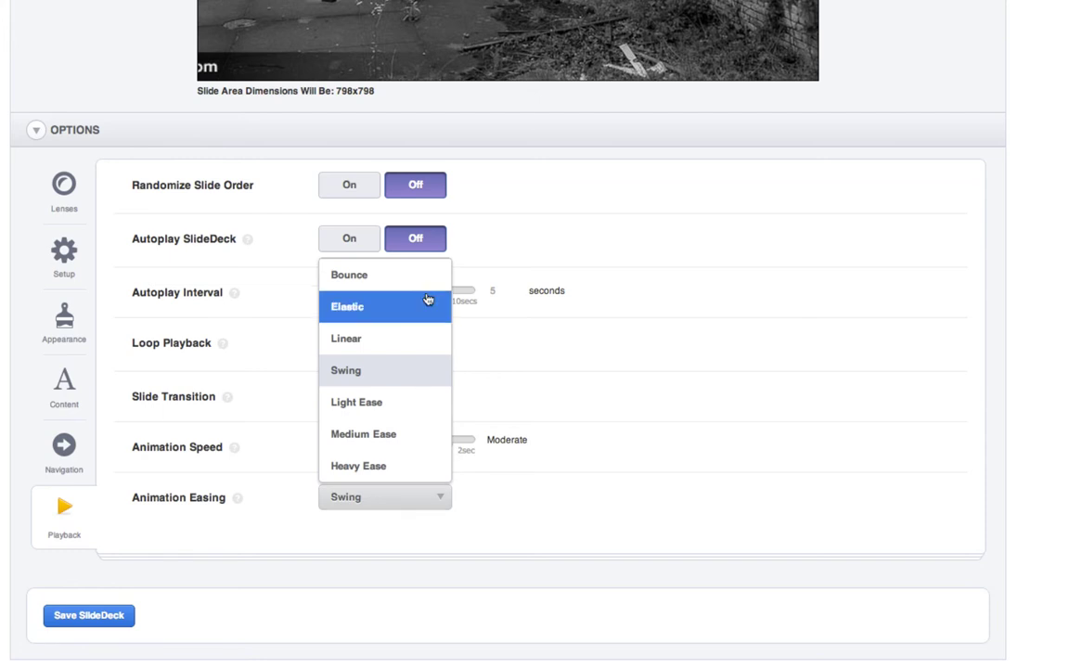
click(451, 472)
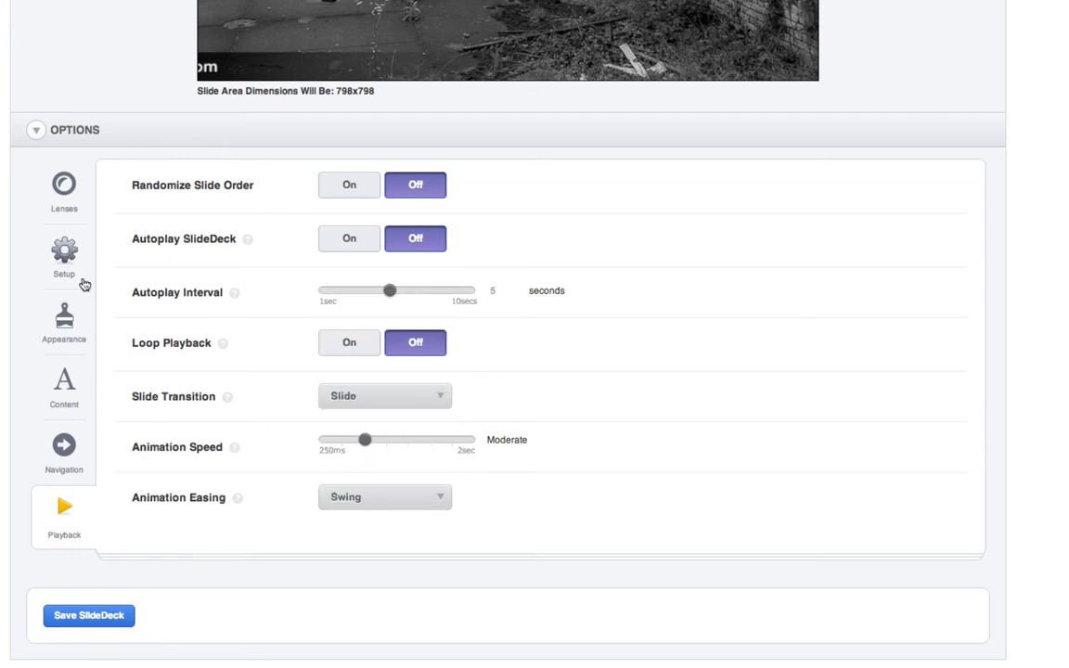
Check the Lenses and Setup tabs to confirm the 800 × 800 px size and front cover.
click(55, 193)
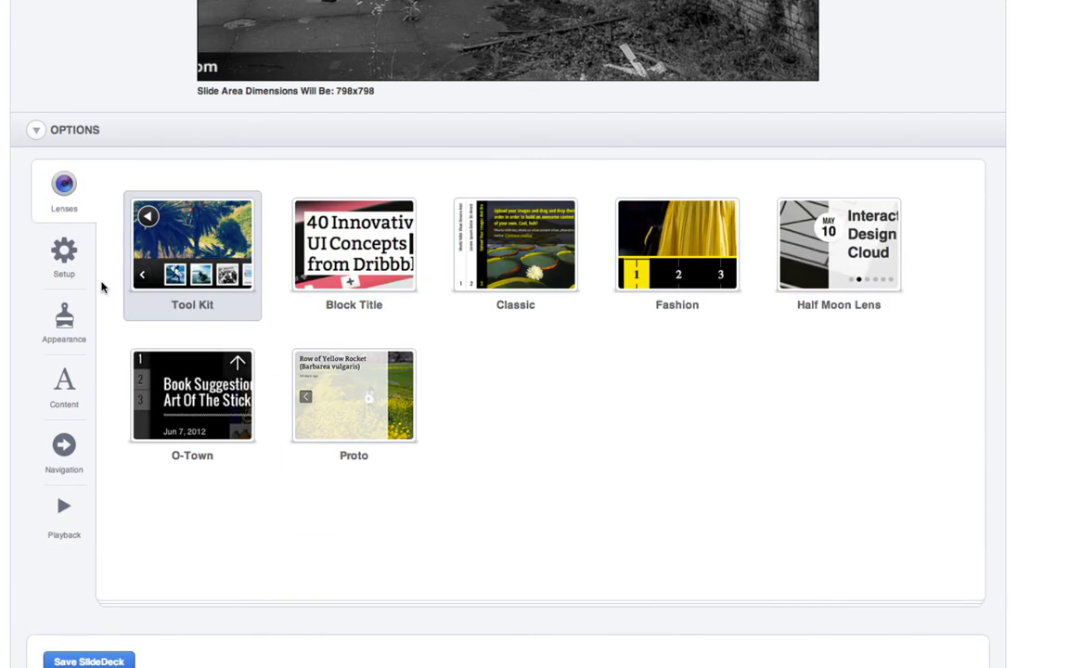
click(76, 271)
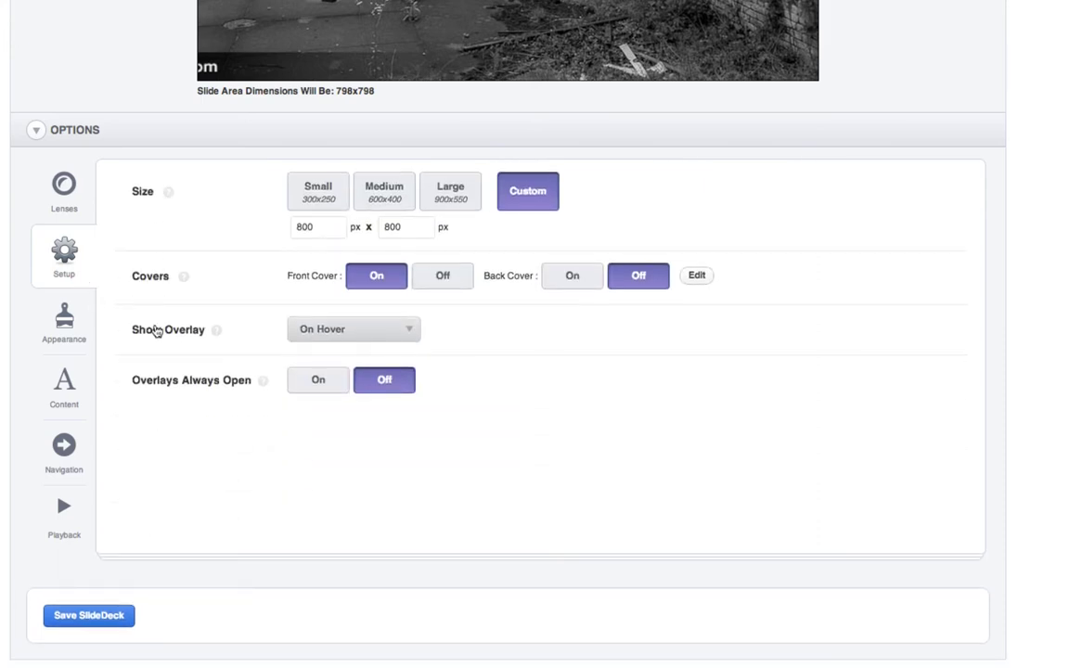
scroll(167, 334, up, 3)
scroll(172, 336, up, 8)
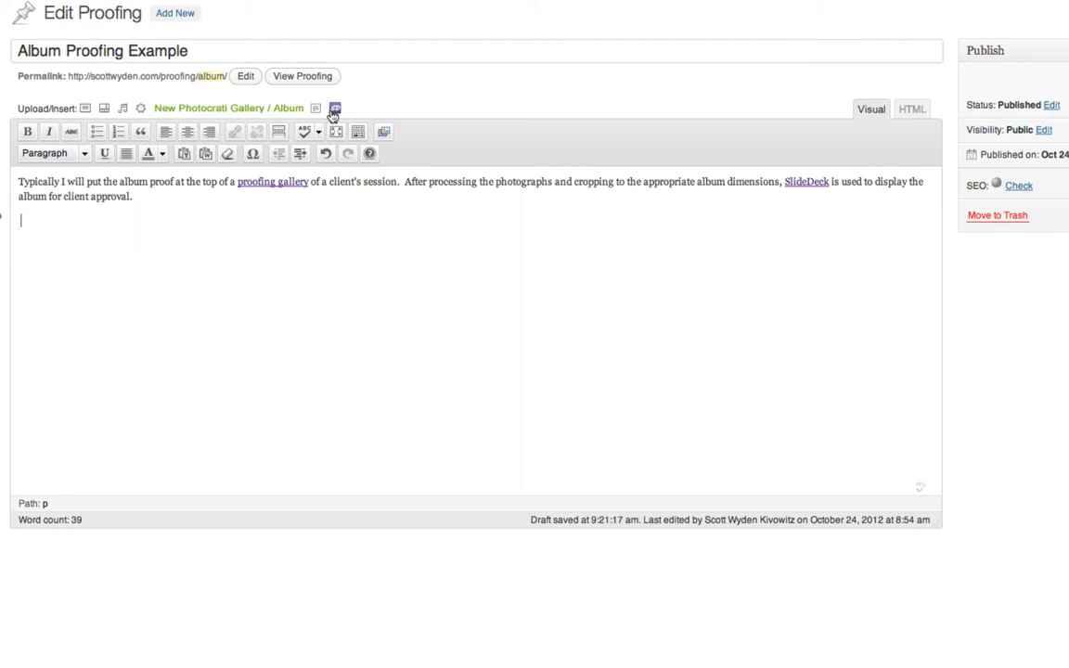
Insert the Album Proofing Example SlideDeck shortcode into the post.
click(334, 110)
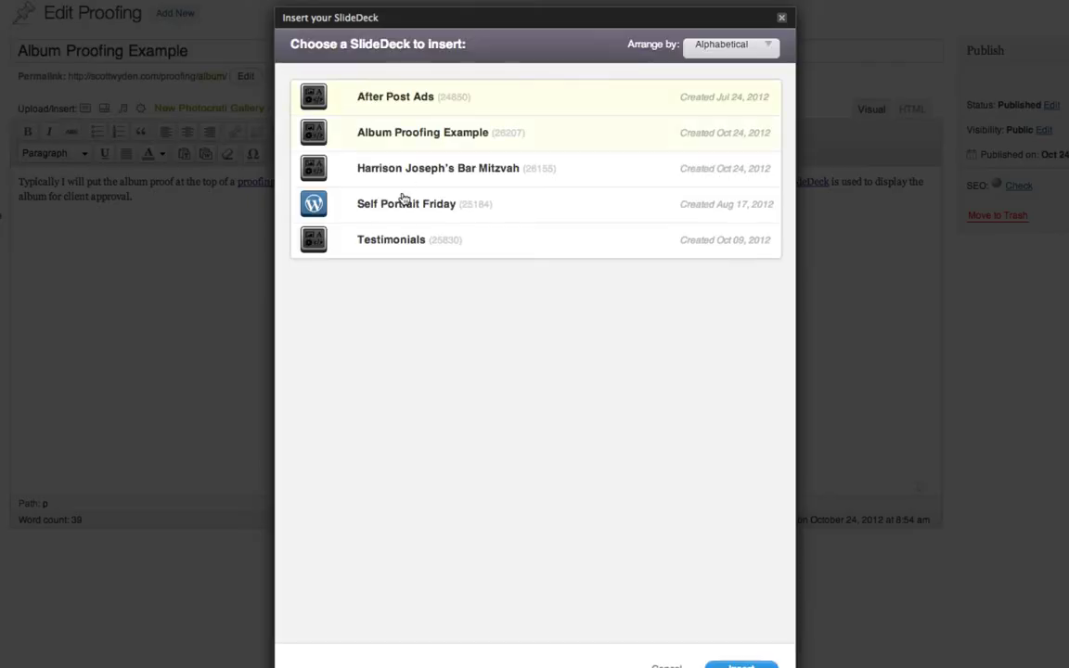
click(518, 145)
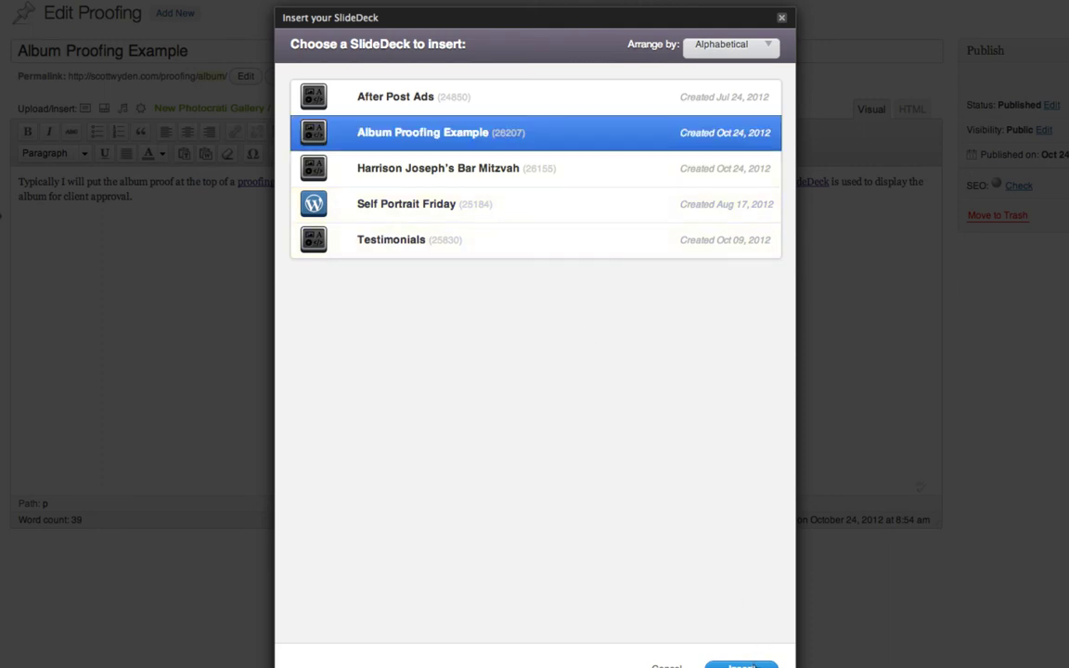
click(742, 664)
Delete the blank line above the [SlideDeck2 id=26207] shortcode and update the post.
click(185, 222)
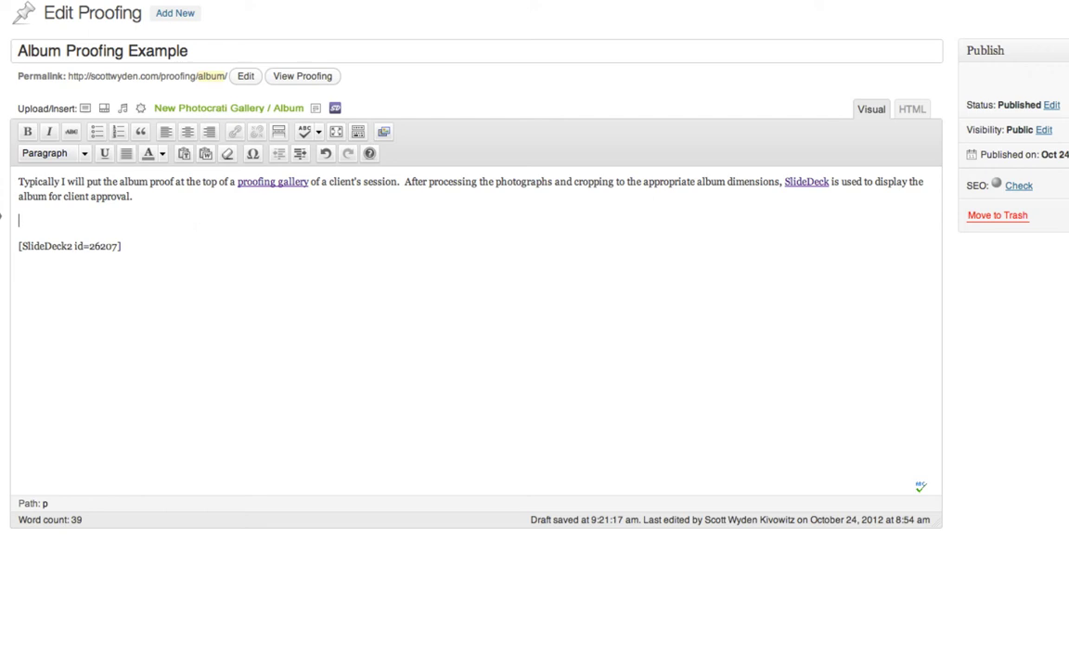
key(Delete)
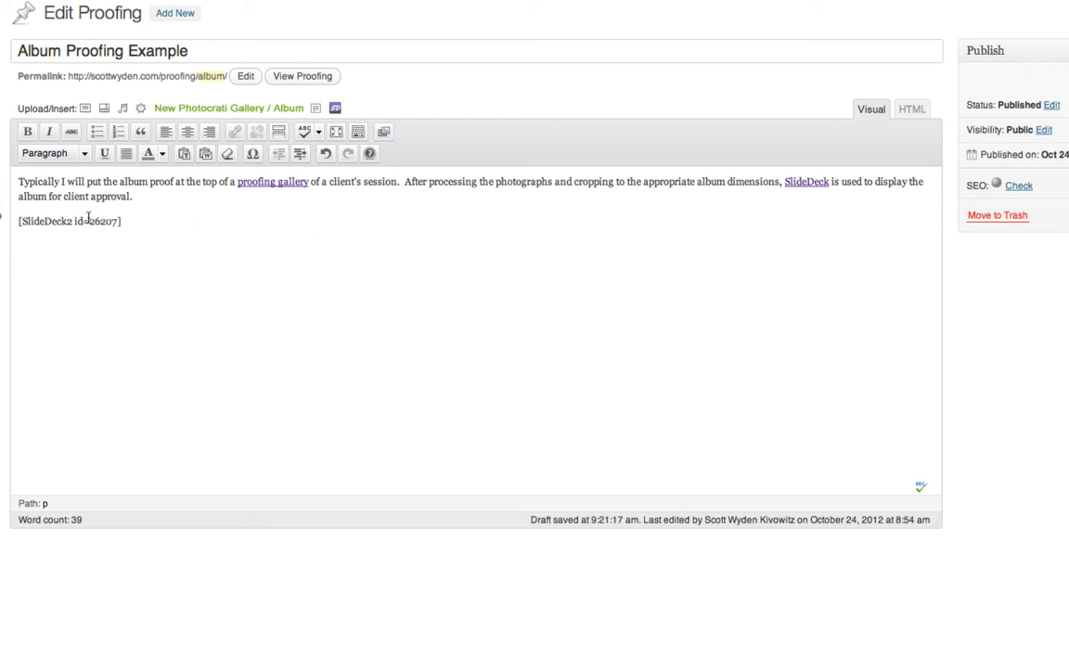
click(173, 219)
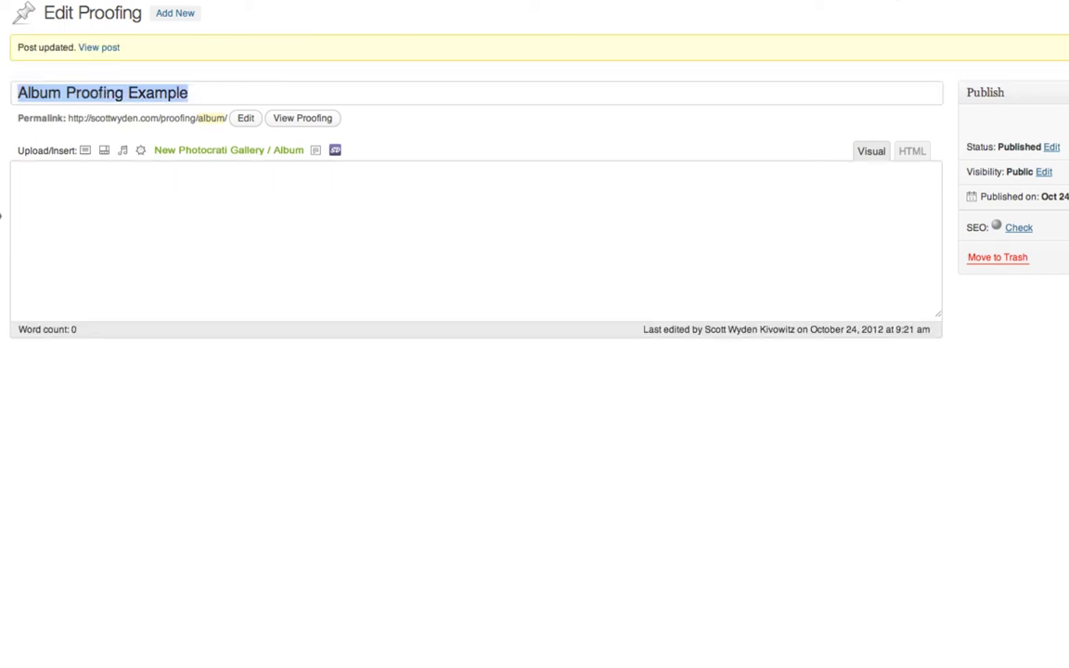
View the published Album Proofing Example page with its Album Proof Example slider.
click(278, 118)
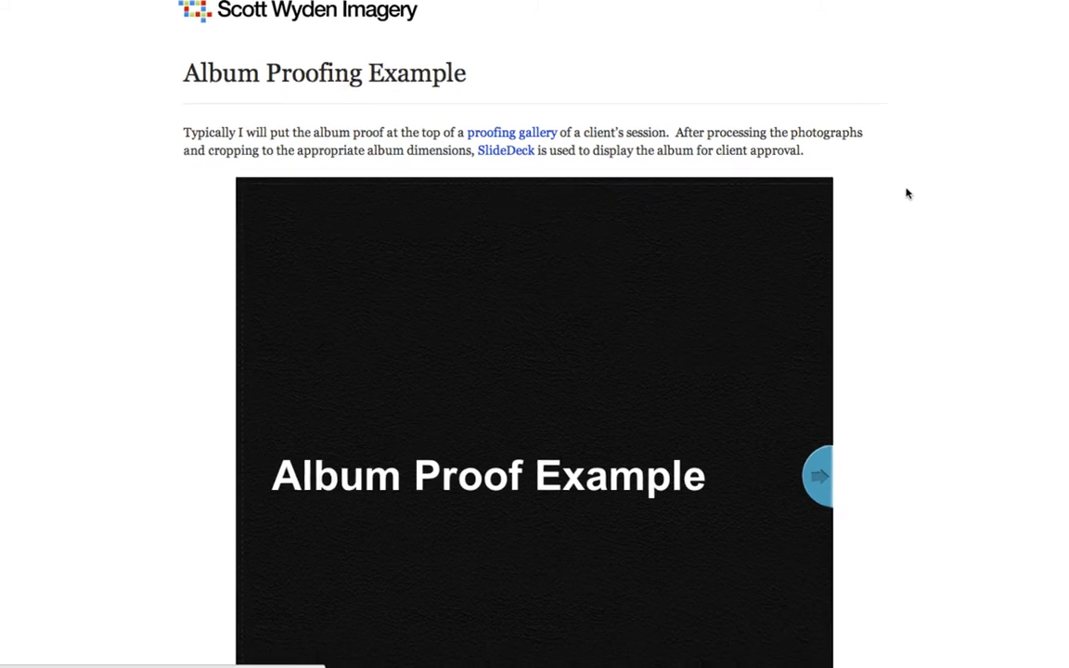